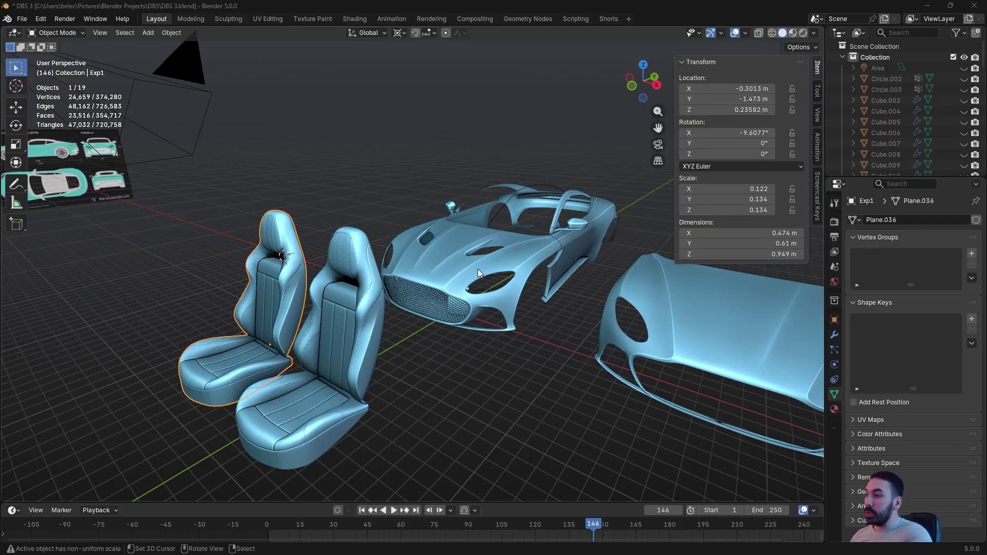
- Examine the two seats' backrests and headrests, comparing their surfaces in Object Mode and Edit Mode
{"action": "middle_click_drag", "start_coordinate": [477, 269], "coordinate": [468, 303]}
{"action": "key", "text": "Tab"}
{"action": "scroll", "coordinate": [433, 243], "scroll_direction": "up", "scroll_amount": 2}
{"action": "key", "text": "Tab"}
{"action": "scroll", "coordinate": [380, 216], "scroll_direction": "down", "scroll_amount": 3}
{"action": "scroll", "coordinate": [468, 303], "scroll_direction": "up", "scroll_amount": 4}
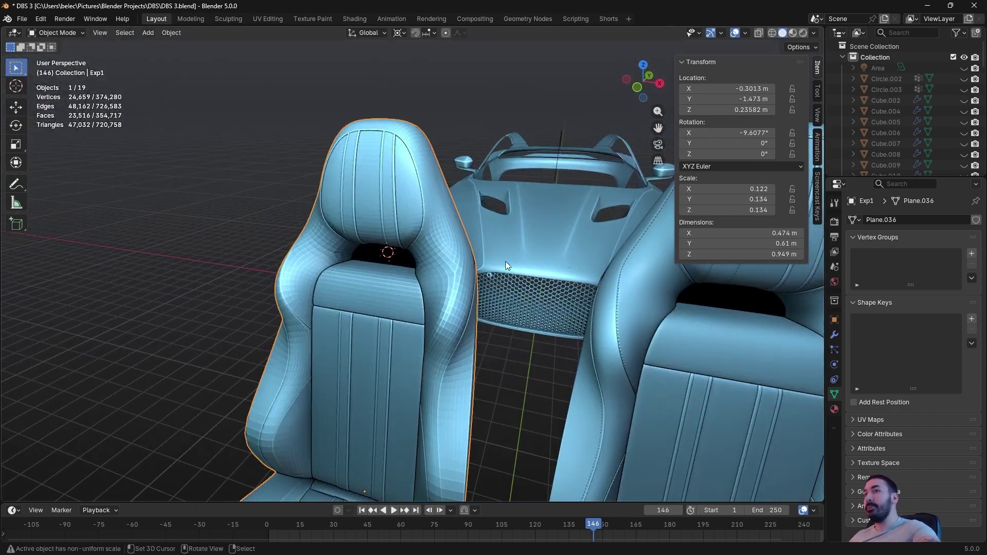
{"action": "left_click", "coordinate": [520, 251]}
{"action": "key", "text": "Tab"}
{"action": "middle_click_drag", "start_coordinate": [521, 251], "coordinate": [566, 231]}
{"action": "key", "text": "Tab"}
{"action": "scroll", "coordinate": [653, 254], "scroll_direction": "down", "scroll_amount": 5}
{"action": "right_click", "coordinate": [645, 255]}
{"action": "middle_click_drag", "start_coordinate": [646, 255], "coordinate": [617, 257]}
{"action": "key", "text": "Tab"}
{"action": "key", "text": "Tab"}
{"action": "right_click", "coordinate": [380, 335]}
{"action": "middle_click_drag", "start_coordinate": [355, 314], "coordinate": [462, 174]}
{"action": "key", "text": "Tab"}
{"action": "scroll", "coordinate": [379, 335], "scroll_direction": "up", "scroll_amount": 4}
{"action": "middle_click_drag", "start_coordinate": [308, 389], "coordinate": [339, 390]}
{"action": "key", "text": "Tab"}
- Set the viewport level of the Exp1 seat's Subdivision modifier to 3
{"action": "left_click", "coordinate": [834, 335]}
{"action": "mouse_move", "coordinate": [514, 329]}
{"action": "middle_mouse_down"}
{"action": "mouse_move", "coordinate": [476, 341]}
{"action": "mouse_move", "coordinate": [440, 277]}
{"action": "mouse_move", "coordinate": [448, 294]}
{"action": "mouse_move", "coordinate": [461, 293]}
{"action": "mouse_move", "coordinate": [455, 300]}
{"action": "middle_mouse_up"}
{"action": "key", "text": "ctrl+2"}
{"action": "key", "text": "ctrl+3"}
- Enter Edit Mode on the Exp1 seat and select the edge run beside the headrest in wireframe display
{"action": "key", "text": "Tab"}
{"action": "scroll", "coordinate": [452, 295], "scroll_direction": "up", "scroll_amount": 2}
{"action": "key", "text": "shift+z"}
{"action": "scroll", "coordinate": [444, 340], "scroll_direction": "down", "scroll_amount": 2}
{"action": "right_click", "coordinate": [422, 360], "text": "alt+shift"}
{"action": "right_click", "coordinate": [422, 359], "text": "alt+shift"}
{"action": "right_click", "coordinate": [422, 360], "text": "alt+shift"}
- Turn on the Screencast Keys overlay
{"action": "left_click", "coordinate": [818, 205]}
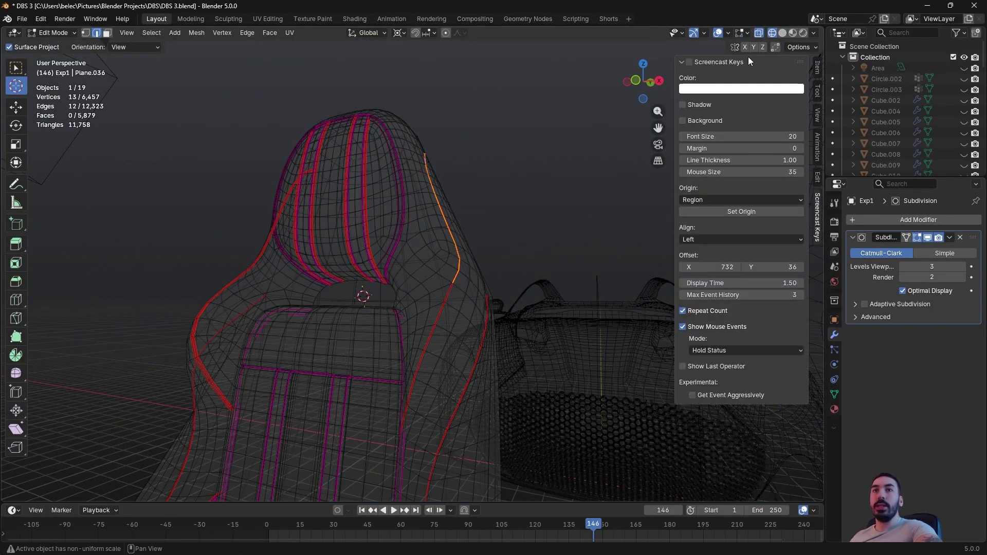
{"action": "left_click", "coordinate": [699, 61]}
{"action": "left_click", "coordinate": [697, 61]}
{"action": "left_click", "coordinate": [692, 63]}
- Return to solid shading, extend the edge selection down the side bolster, and show the selection's item properties
{"action": "key", "text": "z"}
{"action": "key", "text": "z"}
{"action": "scroll", "coordinate": [564, 238], "scroll_direction": "up", "scroll_amount": 3}
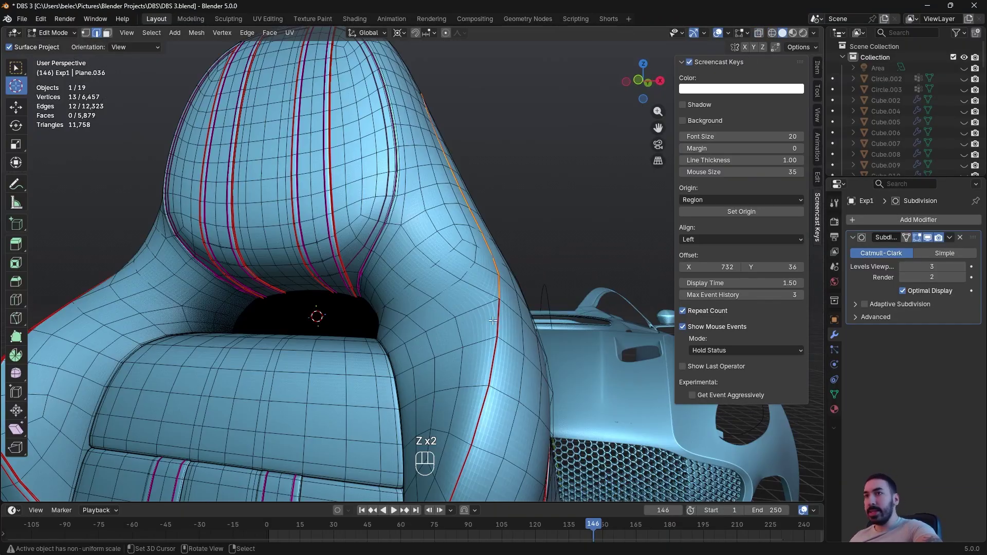
{"action": "right_click", "coordinate": [484, 349], "text": "alt+shift"}
{"action": "scroll", "coordinate": [491, 323], "scroll_direction": "down", "scroll_amount": 2}
{"action": "middle_click_drag", "start_coordinate": [492, 323], "coordinate": [496, 316]}
{"action": "left_click", "coordinate": [818, 67]}
{"action": "middle_click_drag", "start_coordinate": [557, 247], "coordinate": [432, 282]}
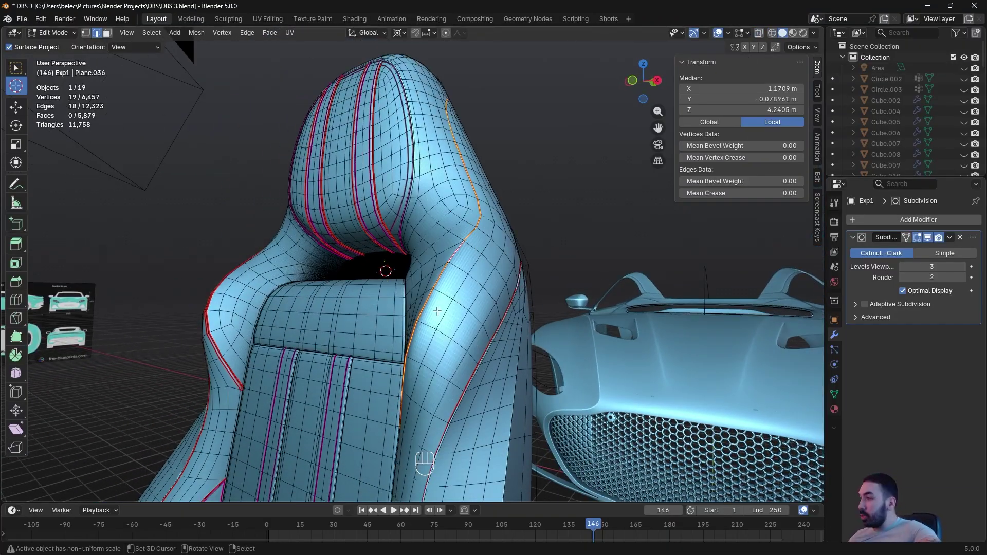
{"action": "scroll", "coordinate": [452, 313], "scroll_direction": "down", "scroll_amount": 1}
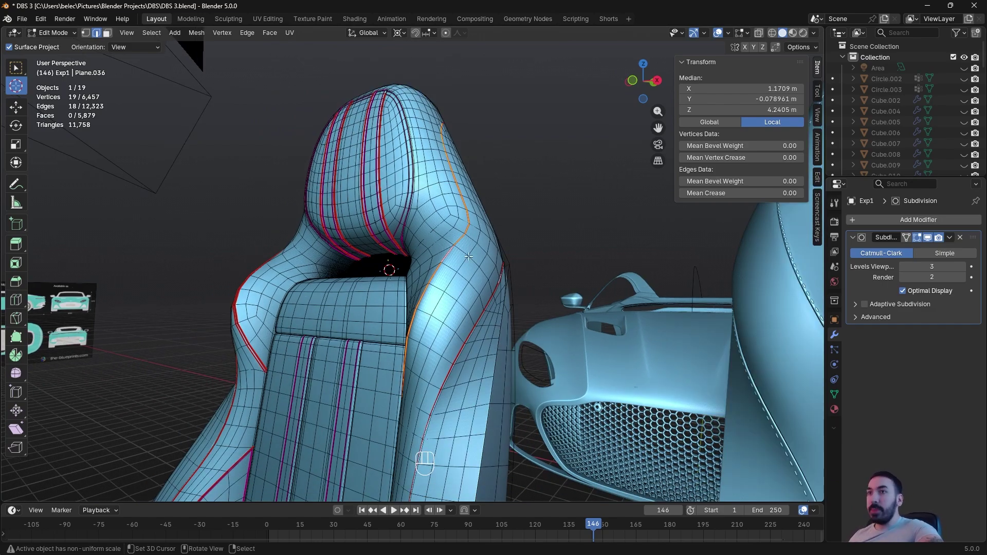
- Set the mean crease of the selected bolster edges to 1.00
{"action": "scroll", "coordinate": [452, 313], "scroll_direction": "up", "scroll_amount": 1}
{"action": "key", "text": "z"}
{"action": "scroll", "coordinate": [456, 185], "scroll_direction": "up", "scroll_amount": 2}
{"action": "key", "text": "z"}
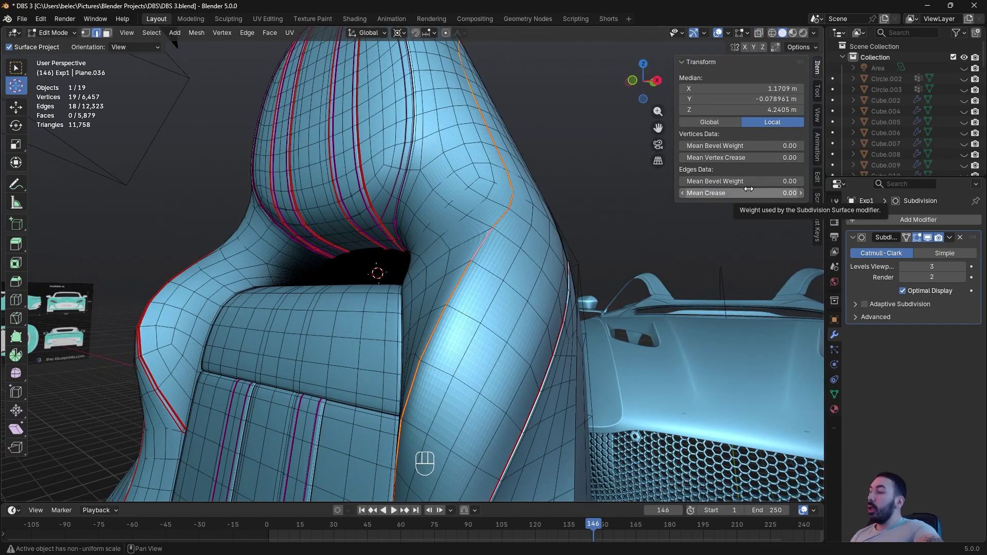
{"action": "left_click_drag", "start_coordinate": [749, 190], "coordinate": [792, 189]}
- Examine the creased bolster edge up close, with and without the edit cage
{"action": "middle_click_drag", "start_coordinate": [612, 244], "coordinate": [574, 321]}
{"action": "key", "text": "Tab"}
{"action": "scroll", "coordinate": [489, 291], "scroll_direction": "up", "scroll_amount": 3}
{"action": "scroll", "coordinate": [478, 254], "scroll_direction": "down", "scroll_amount": 2}
{"action": "key", "text": "Tab"}
{"action": "key", "text": "Tab"}
{"action": "key", "text": "Tab"}
{"action": "key", "text": "Tab"}
{"action": "scroll", "coordinate": [474, 262], "scroll_direction": "up", "scroll_amount": 3}
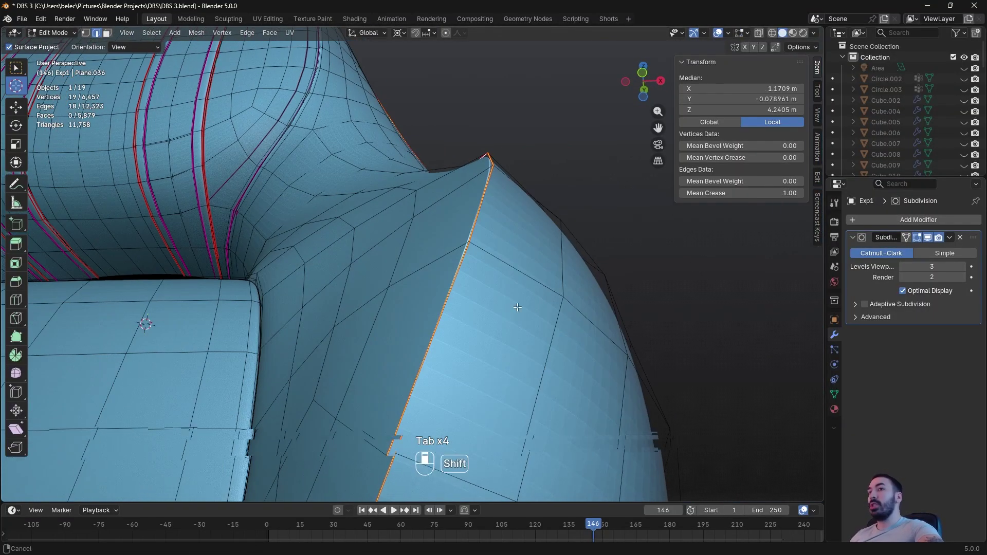
- Lower the Subdivision modifier's viewport level to 1
{"action": "left_click", "coordinate": [904, 266]}
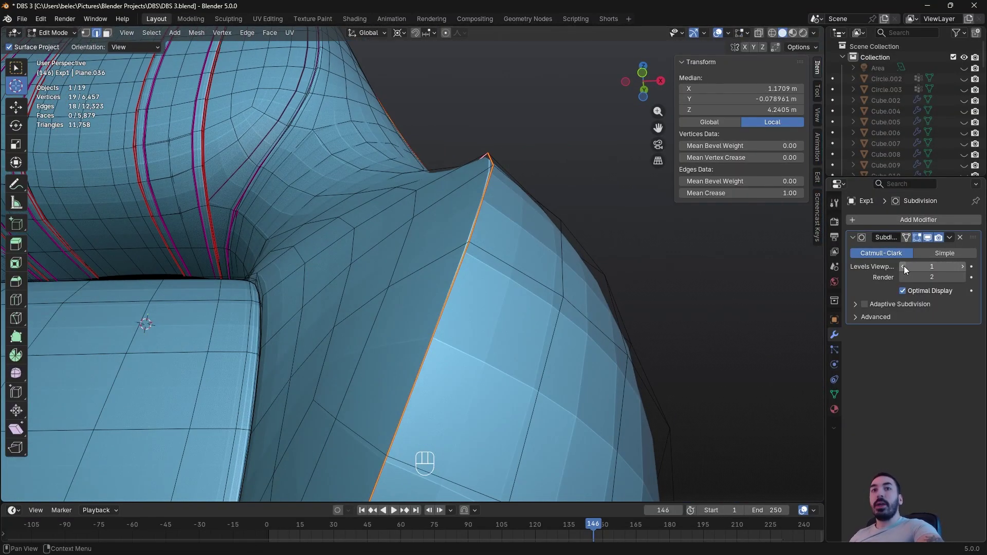
{"action": "left_click", "coordinate": [904, 267]}
{"action": "middle_click_drag", "start_coordinate": [572, 268], "coordinate": [553, 276]}
{"action": "key", "text": "z"}
{"action": "mouse_move", "coordinate": [494, 263]}
{"action": "middle_mouse_down"}
{"action": "mouse_move", "coordinate": [461, 245]}
{"action": "mouse_move", "coordinate": [486, 229]}
{"action": "middle_mouse_up"}
{"action": "key", "text": "z"}
{"action": "middle_click_drag", "start_coordinate": [674, 226], "coordinate": [641, 256]}
{"action": "middle_click_drag", "start_coordinate": [591, 219], "coordinate": [560, 222]}
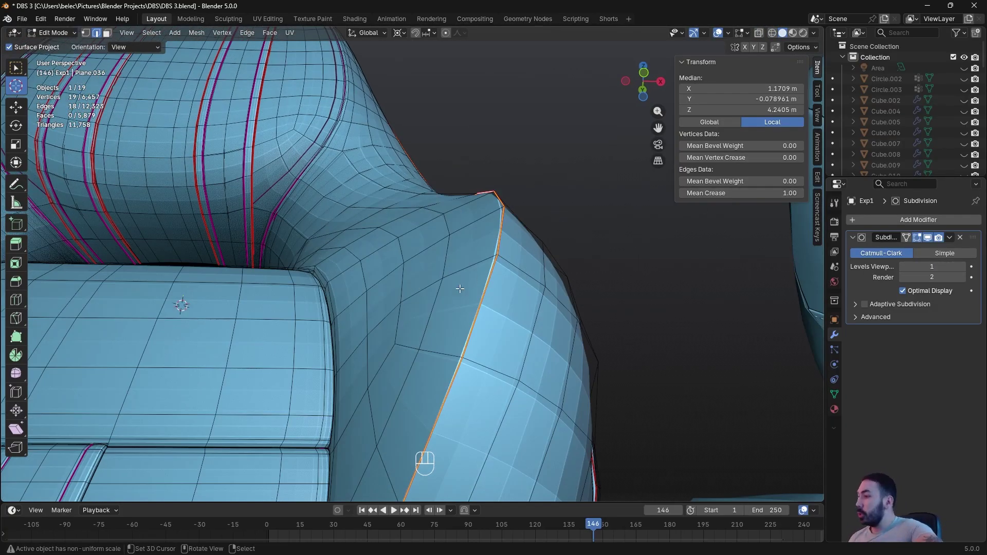
- Reduce the mean crease of the selected bolster edges to 0.00 and compare the ridge's shape
{"action": "middle_click_drag", "start_coordinate": [443, 258], "coordinate": [424, 247], "text": "shift"}
{"action": "middle_click_drag", "start_coordinate": [425, 247], "coordinate": [484, 221], "text": "ctrl"}
{"action": "middle_click_drag", "start_coordinate": [483, 221], "coordinate": [476, 247], "text": "shift"}
{"action": "left_click_drag", "start_coordinate": [743, 193], "coordinate": [684, 193]}
{"action": "middle_click_drag", "start_coordinate": [505, 244], "coordinate": [498, 255]}
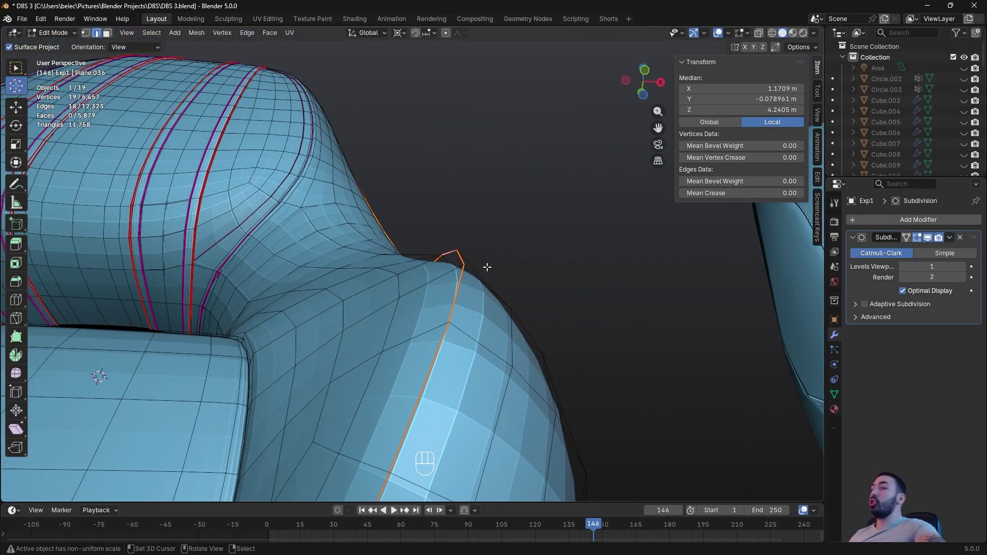
{"action": "middle_click_drag", "start_coordinate": [604, 275], "coordinate": [381, 268]}
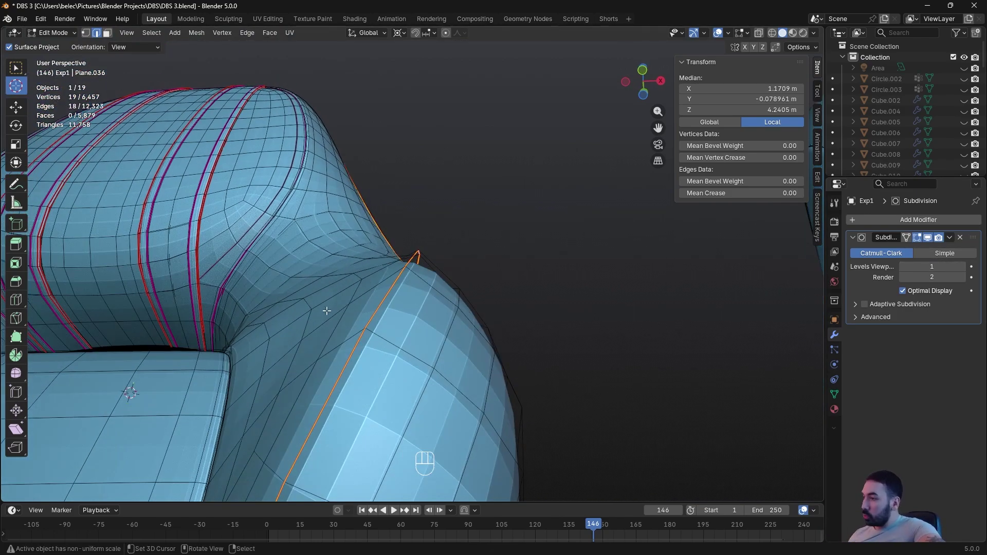
{"action": "middle_click_drag", "start_coordinate": [334, 311], "coordinate": [360, 298]}
- Set the mean crease of the selected bolster edges to 0.06
{"action": "mouse_move", "coordinate": [723, 193]}
{"action": "left_mouse_down"}
{"action": "mouse_move", "coordinate": [769, 193]}
{"action": "mouse_move", "coordinate": [724, 193]}
{"action": "left_mouse_up"}
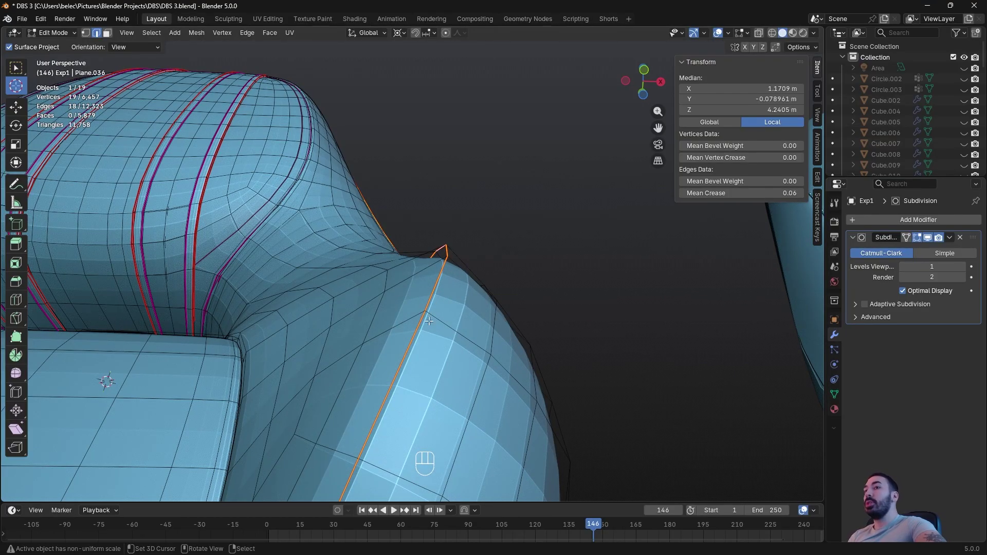
{"action": "middle_click_drag", "start_coordinate": [427, 325], "coordinate": [462, 277]}
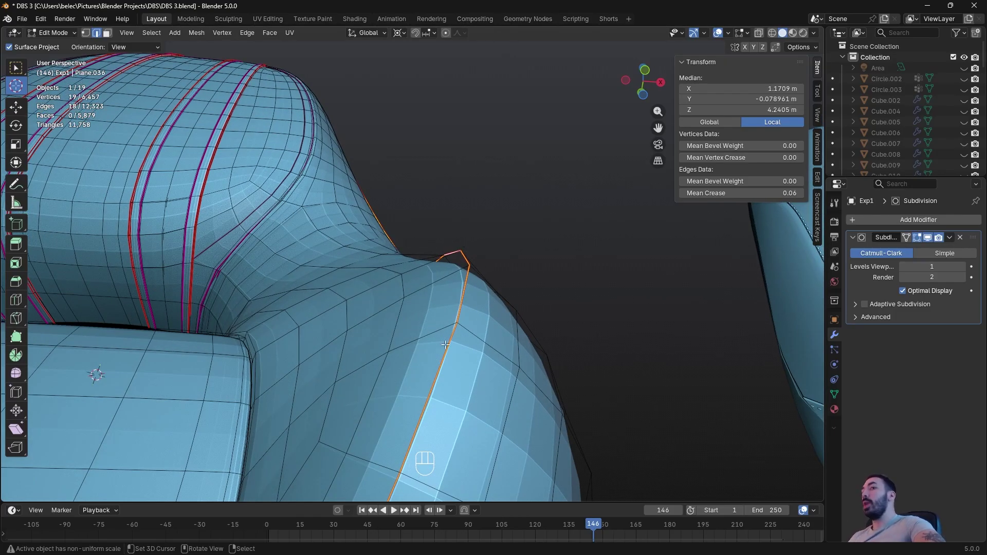
{"action": "middle_click_drag", "start_coordinate": [461, 315], "coordinate": [448, 278]}
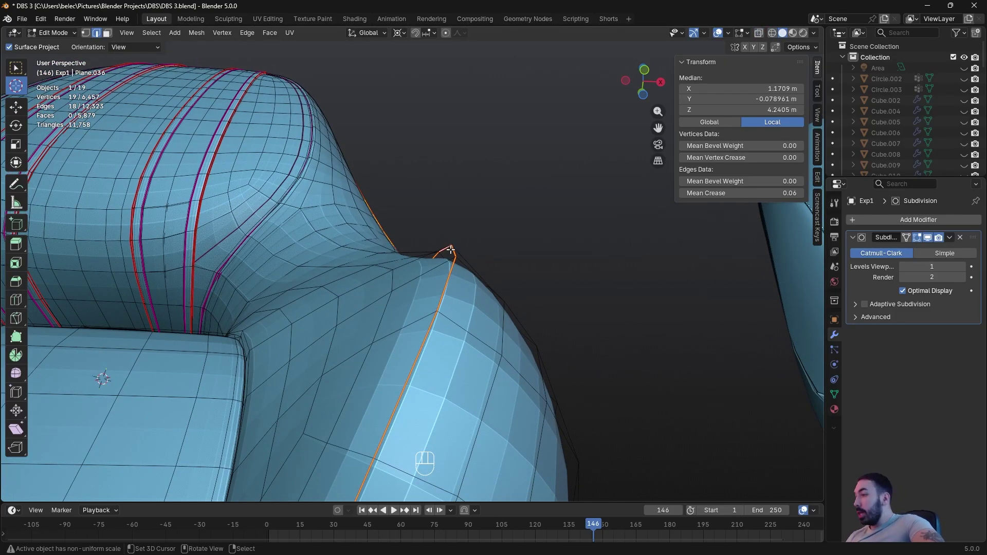
- Raise the mean crease of the selected bolster edges to 1.00 and inspect the ridge from another angle
{"action": "left_click_drag", "start_coordinate": [720, 193], "coordinate": [962, 193]}
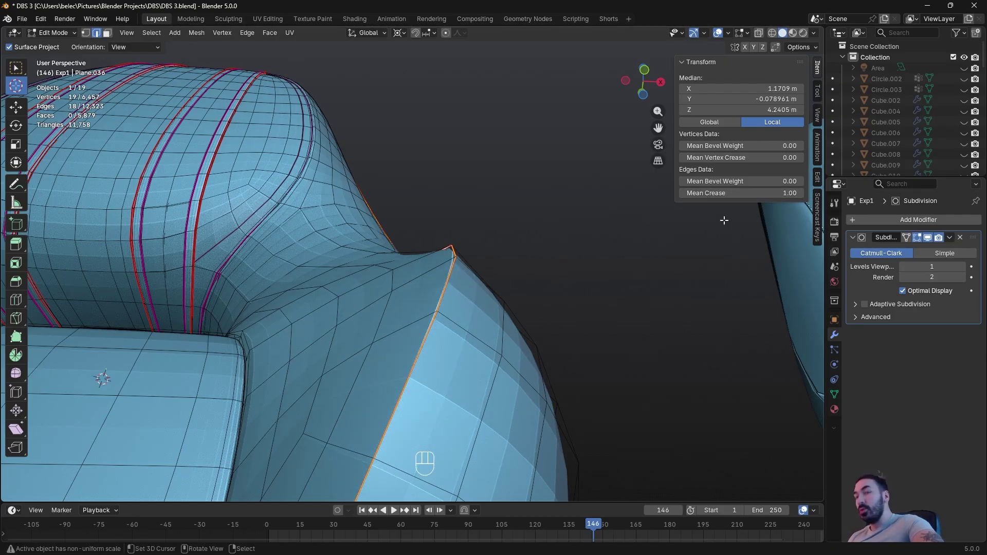
{"action": "left_click_drag", "start_coordinate": [740, 193], "coordinate": [705, 193]}
{"action": "key", "text": "Escape"}
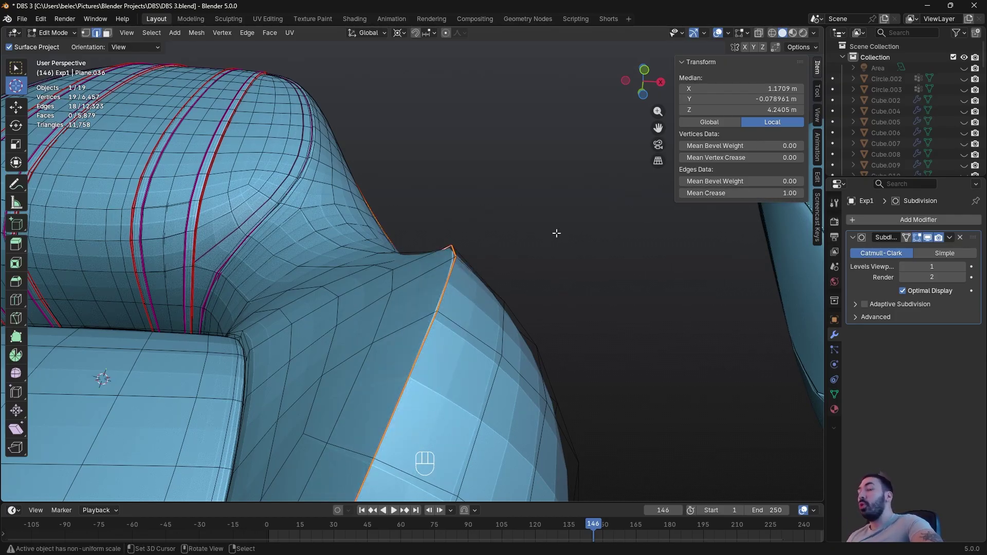
{"action": "middle_click_drag", "start_coordinate": [509, 238], "coordinate": [447, 280]}
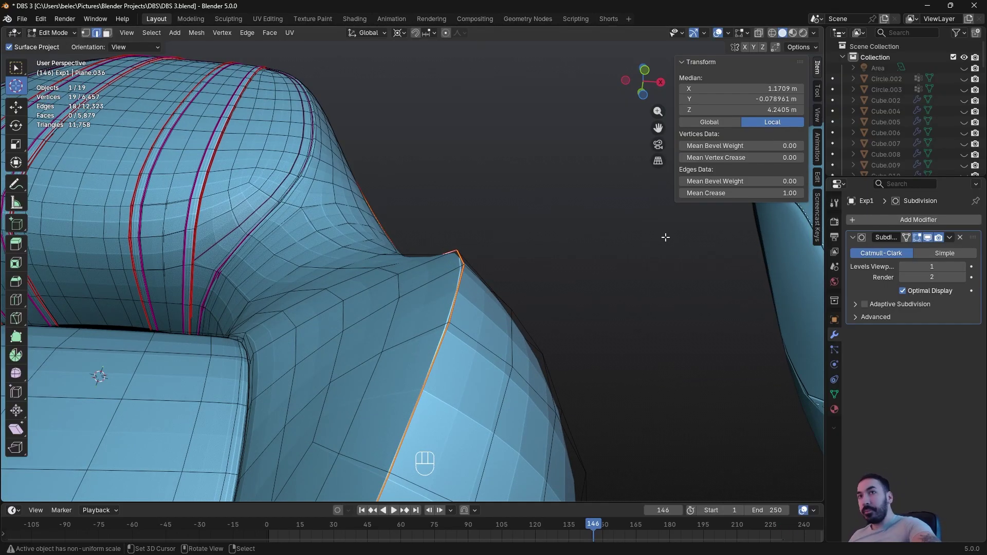
- Set the mean crease of the selected bolster edges back to 0.00
{"action": "left_click_drag", "start_coordinate": [741, 193], "coordinate": [694, 193]}
{"action": "middle_click_drag", "start_coordinate": [391, 267], "coordinate": [402, 272]}
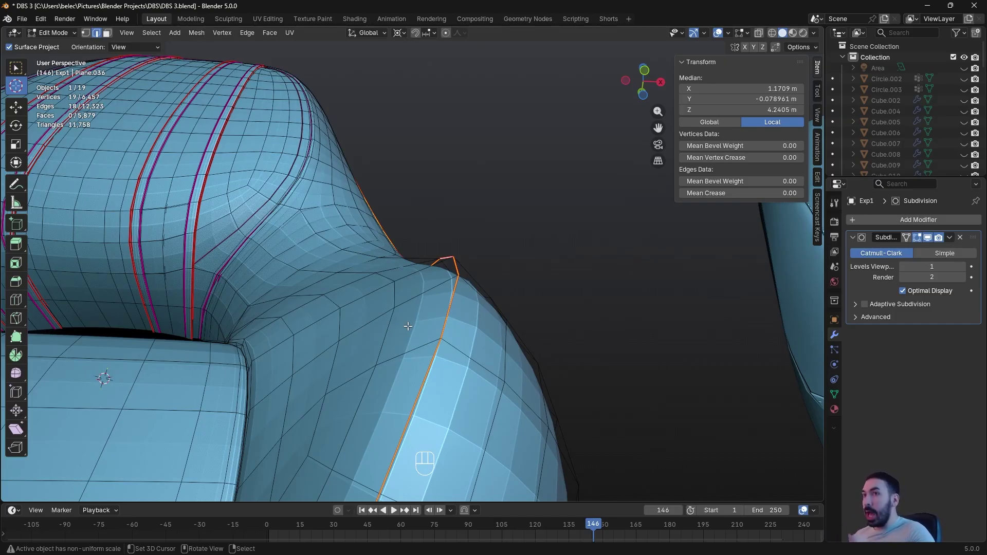
{"action": "middle_click_drag", "start_coordinate": [616, 210], "coordinate": [590, 241]}
{"action": "scroll", "coordinate": [607, 223], "scroll_direction": "up", "scroll_amount": 1}
{"action": "left_click_drag", "start_coordinate": [745, 193], "coordinate": [703, 201]}
{"action": "middle_click_drag", "start_coordinate": [450, 274], "coordinate": [452, 277]}
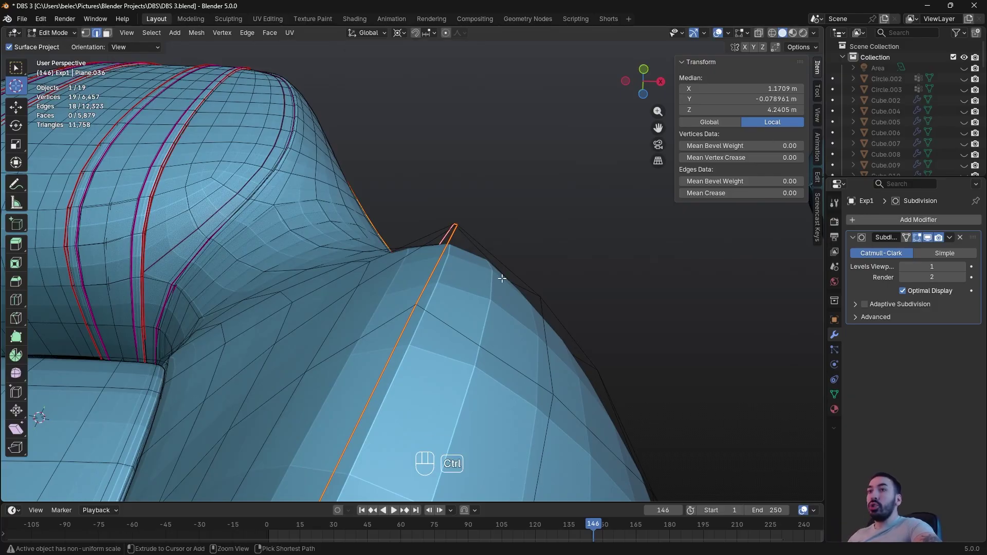
- Bevel the selected bolster edges with 2 segments, profile shape 1.000 and a width of about 0.0119 m
{"action": "key", "text": "ctrl+b"}
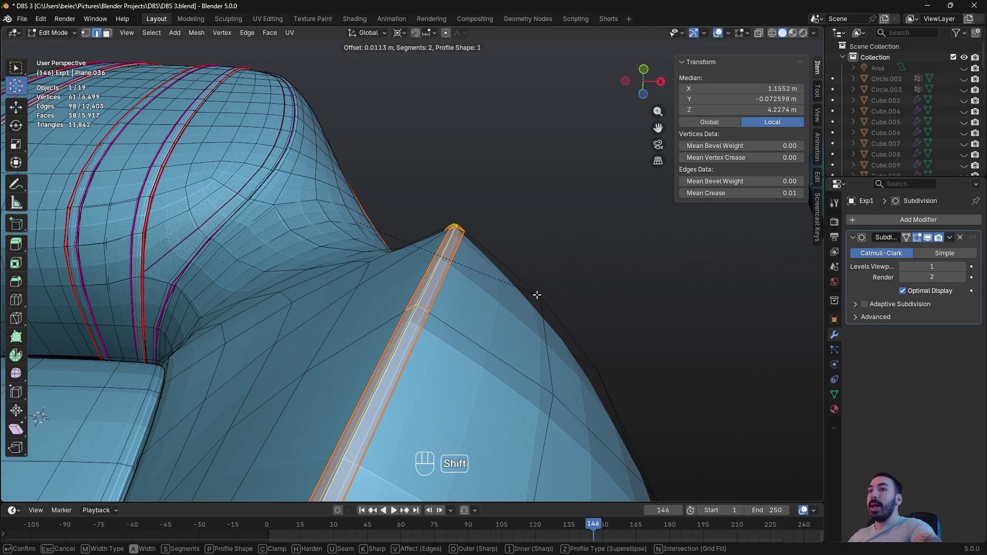
{"action": "left_click", "coordinate": [535, 293]}
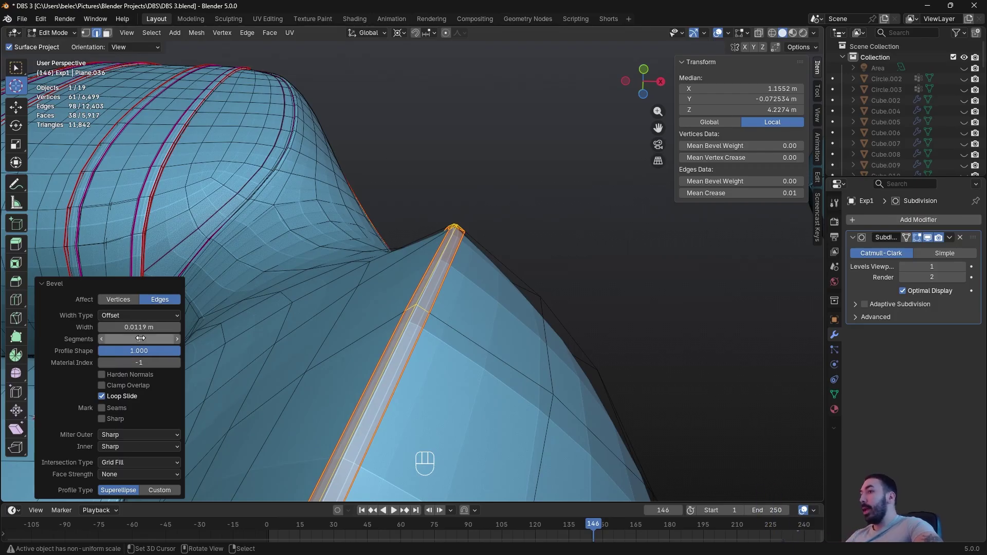
{"action": "middle_click_drag", "start_coordinate": [466, 312], "coordinate": [546, 315]}
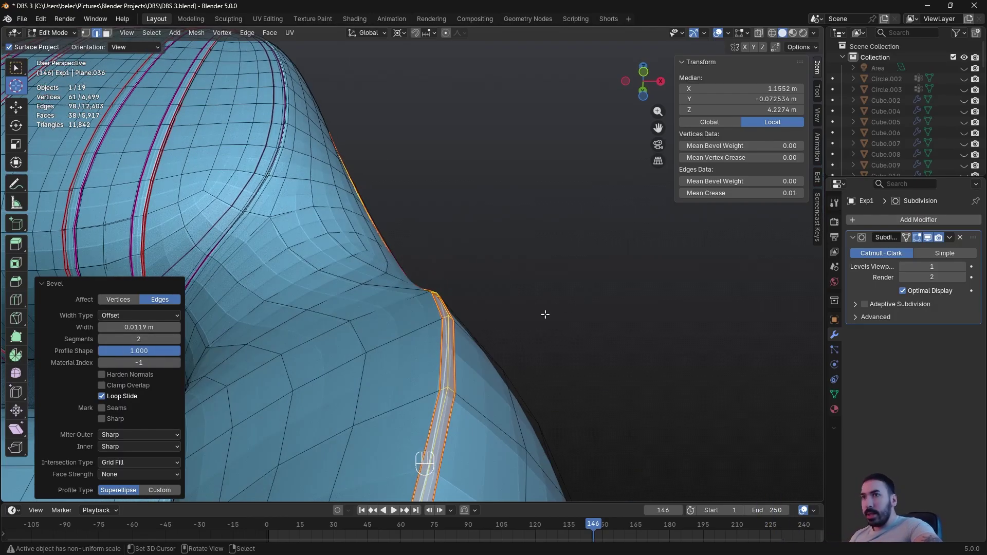
- Compare the bolster bevel with Loop Slide off and on, leaving the option enabled
{"action": "left_click", "coordinate": [110, 396]}
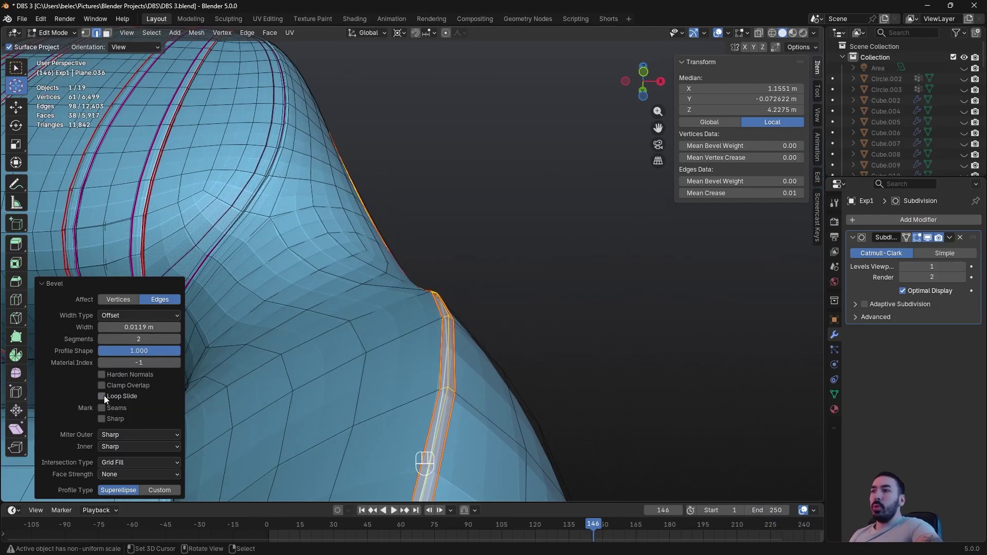
{"action": "left_click", "coordinate": [102, 396]}
{"action": "middle_click_drag", "start_coordinate": [360, 308], "coordinate": [319, 317]}
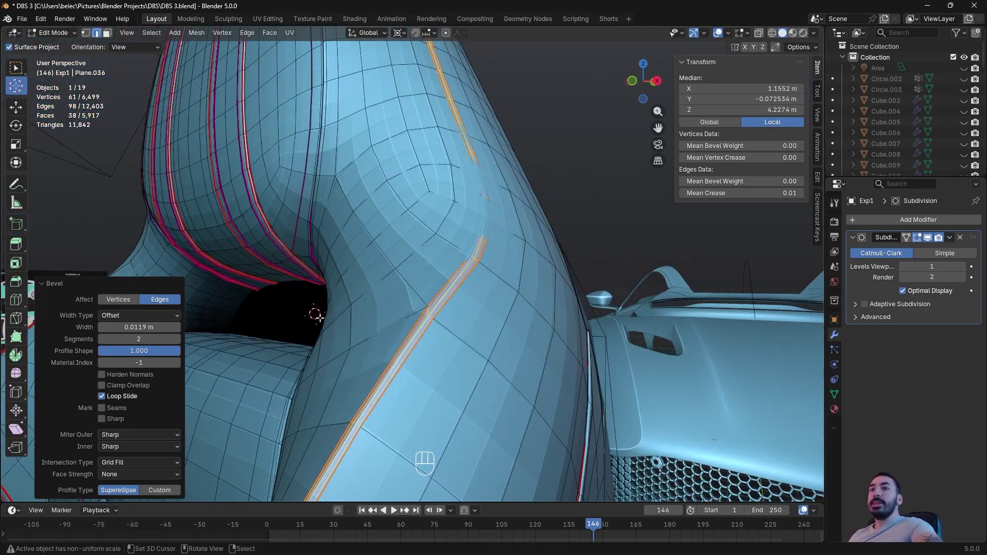
{"action": "left_click", "coordinate": [102, 396]}
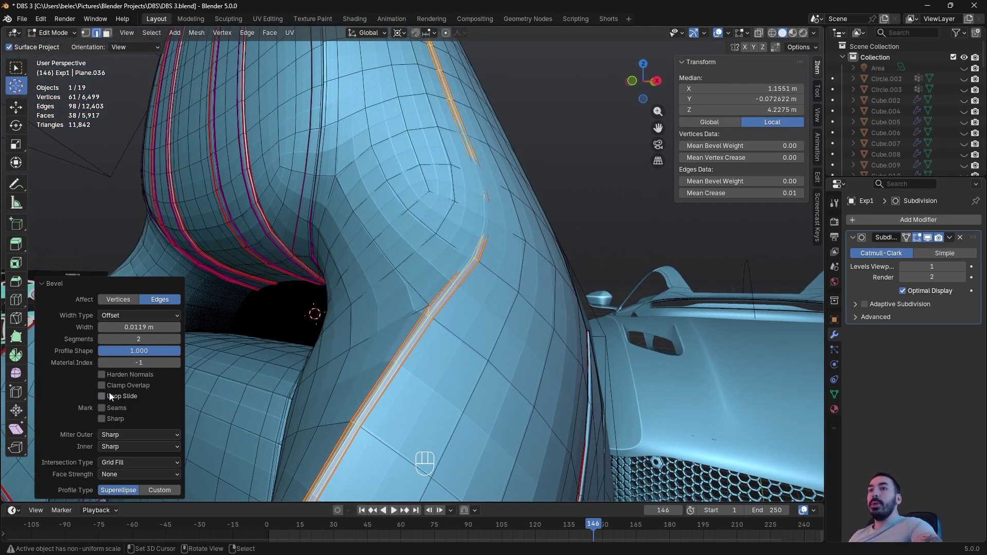
{"action": "left_click", "coordinate": [102, 396]}
{"action": "middle_click_drag", "start_coordinate": [288, 360], "coordinate": [528, 282]}
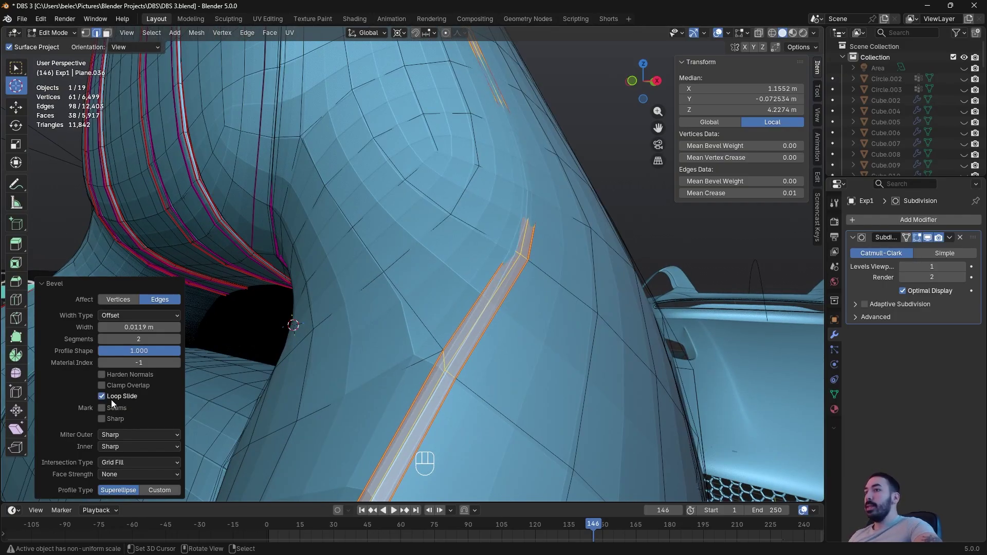
- Undo the bolster bevel and try a wider two-segment bevel on the same edges
{"action": "scroll", "coordinate": [345, 297], "scroll_direction": "down", "scroll_amount": 3}
{"action": "middle_click_drag", "start_coordinate": [401, 293], "coordinate": [494, 291]}
{"action": "middle_click_drag", "start_coordinate": [494, 291], "coordinate": [460, 226], "text": "shift"}
{"action": "scroll", "coordinate": [531, 280], "scroll_direction": "up", "scroll_amount": 4}
{"action": "scroll", "coordinate": [498, 249], "scroll_direction": "down", "scroll_amount": 4}
{"action": "scroll", "coordinate": [478, 236], "scroll_direction": "up", "scroll_amount": 4}
{"action": "scroll", "coordinate": [473, 224], "scroll_direction": "down", "scroll_amount": 4}
{"action": "key", "text": "ctrl+z"}
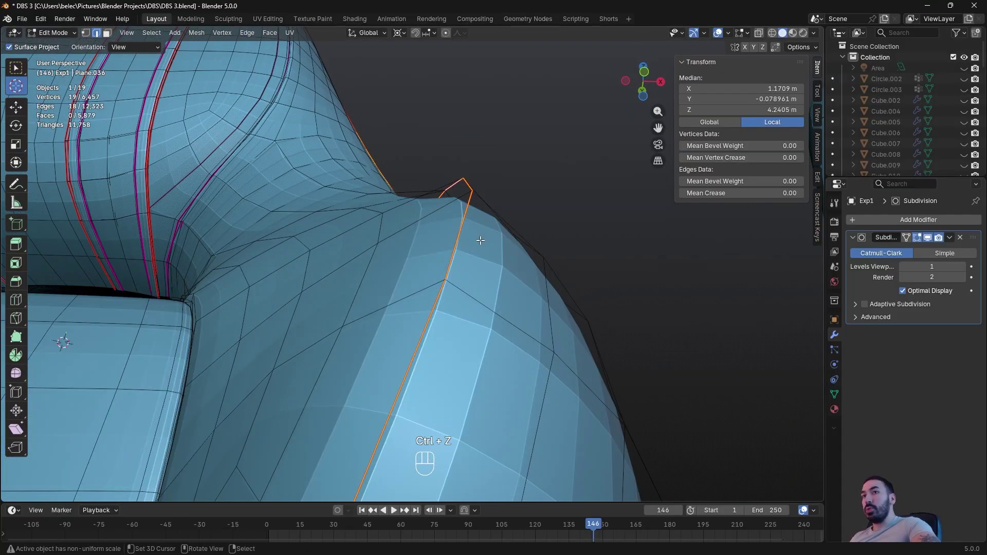
{"action": "key", "text": "ctrl+b"}
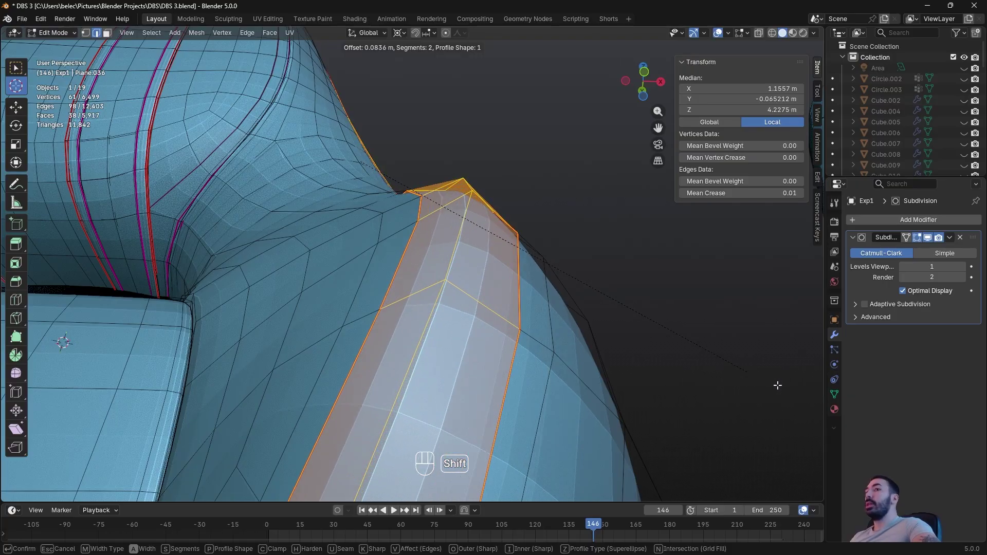
{"action": "right_click", "coordinate": [552, 298]}
- Add one loop cut along the outer side of the bolster ridge and slide it toward the ridge, factor about -0.632
{"action": "middle_click_drag", "start_coordinate": [506, 260], "coordinate": [449, 229], "text": "ctrl"}
{"action": "key", "text": "ctrl+r"}
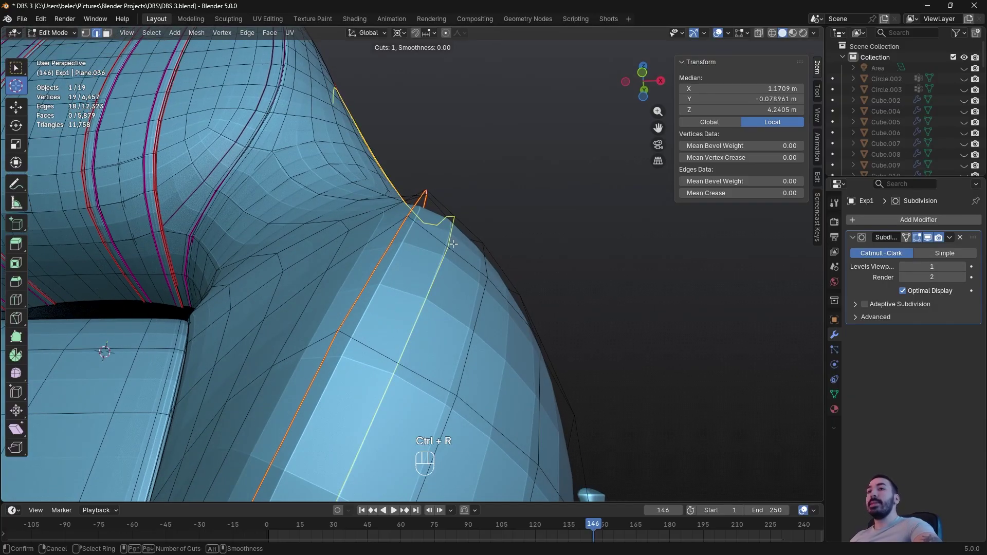
{"action": "left_click", "coordinate": [447, 230]}
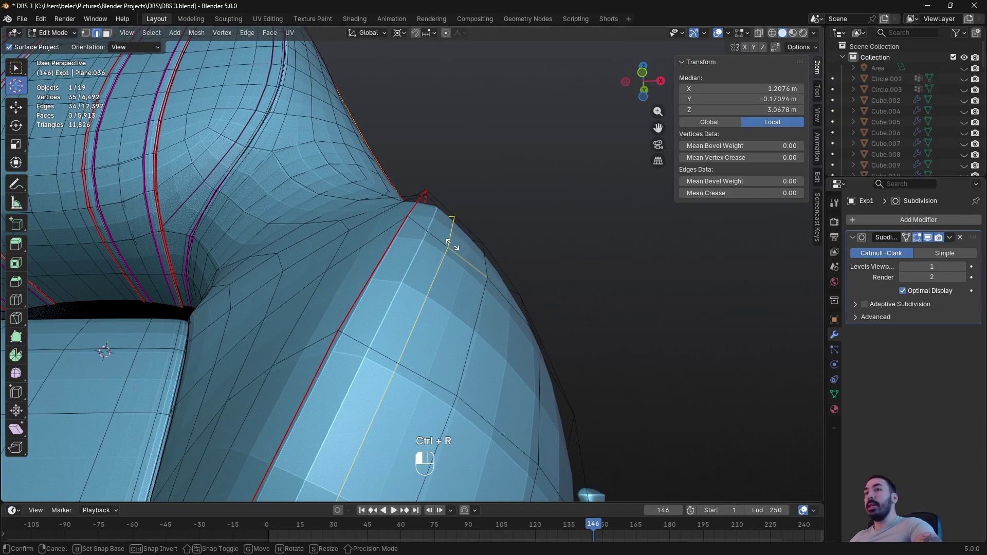
{"action": "left_click", "coordinate": [425, 229]}
{"action": "middle_click_drag", "start_coordinate": [480, 250], "coordinate": [463, 242]}
- Add a supporting loop cut along the inner side of the bolster ridge, and undo both loop cuts
{"action": "middle_click_drag", "start_coordinate": [464, 242], "coordinate": [451, 217], "text": "ctrl"}
{"action": "key", "text": "ctrl+r"}
{"action": "left_click", "coordinate": [435, 210]}
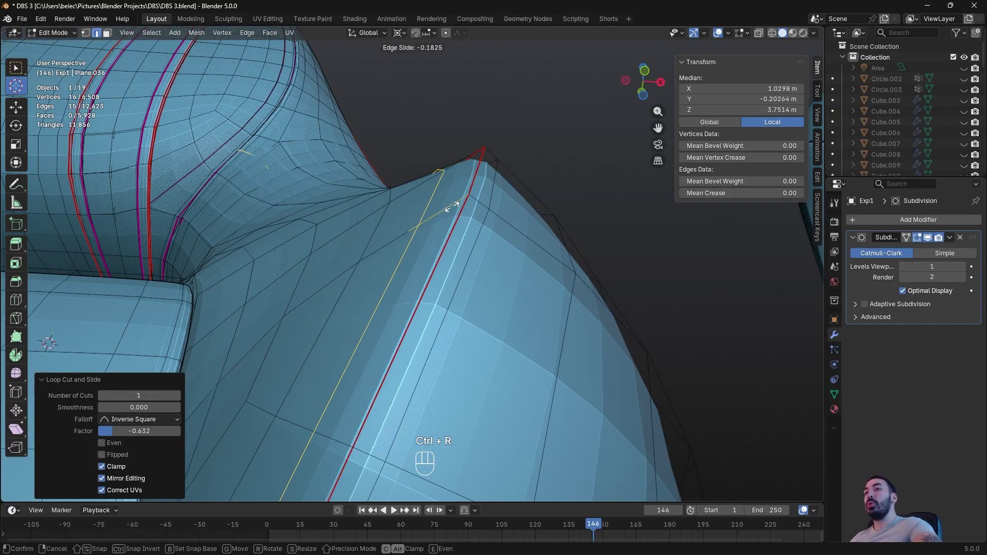
{"action": "left_click", "coordinate": [465, 206]}
{"action": "key", "text": "ctrl+z"}
- Add a centred loop cut on the outer side of the bolster ridge and edge-slide it toward the ridge, factor about -0.773
{"action": "key", "text": "ctrl+r"}
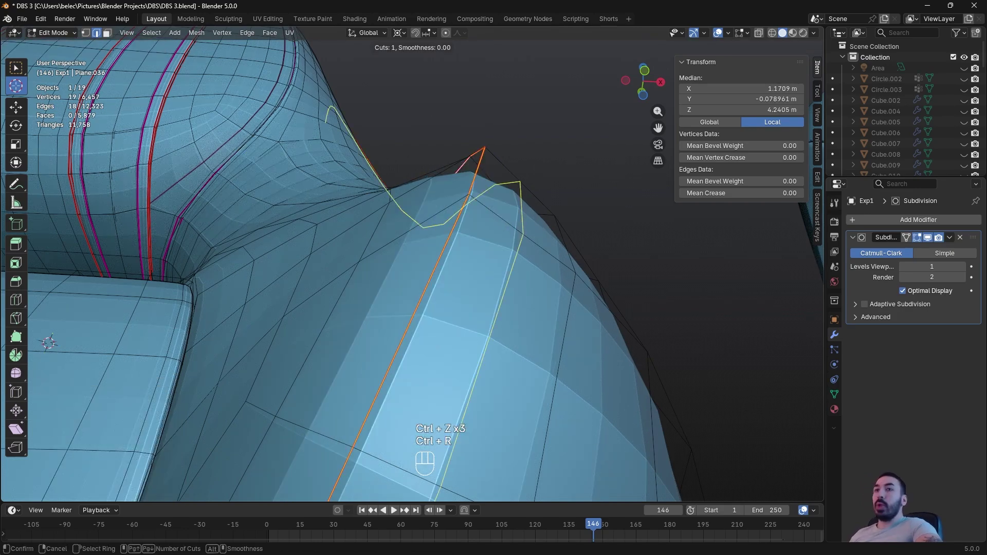
{"action": "left_click", "coordinate": [520, 227]}
{"action": "right_click", "coordinate": [500, 268]}
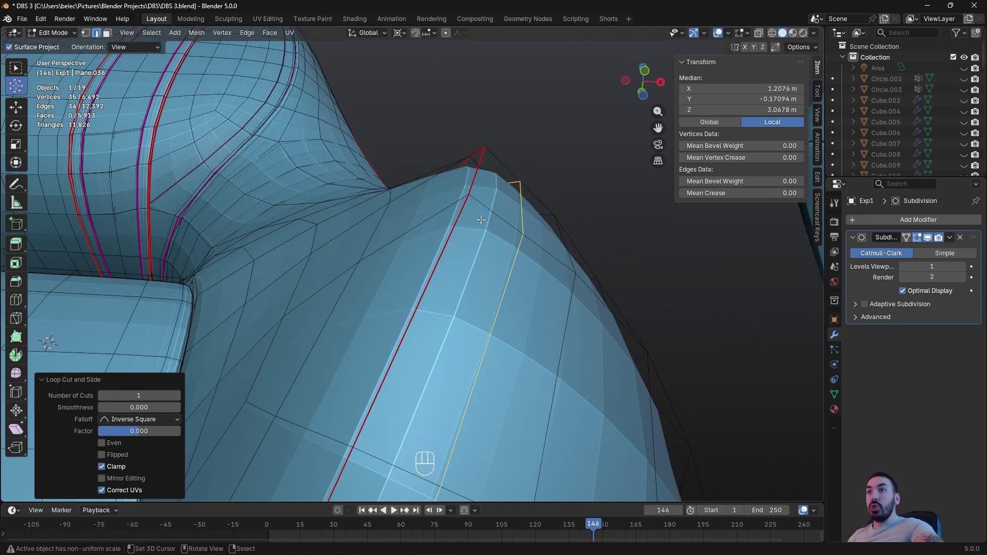
{"action": "key", "text": "g"}
{"action": "key", "text": "g"}
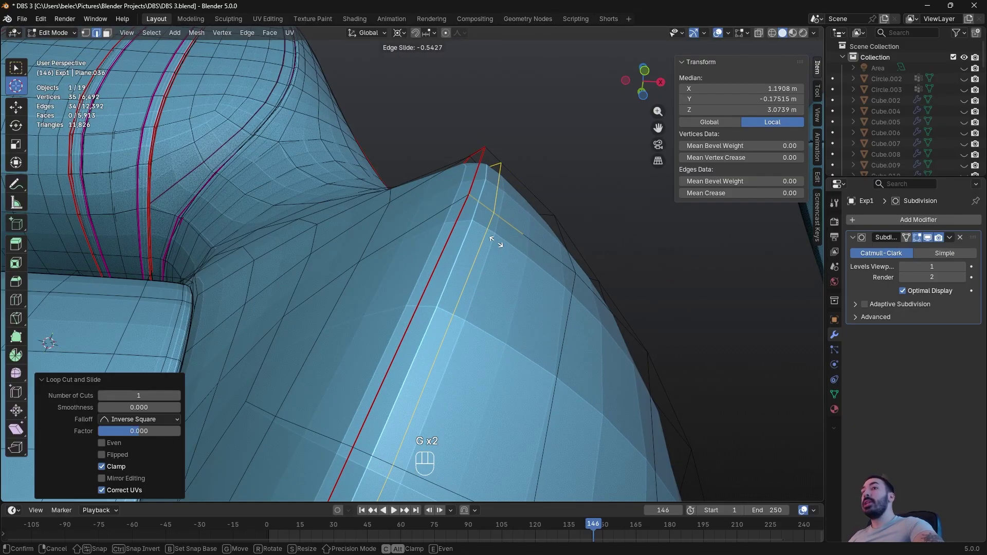
{"action": "left_click", "coordinate": [439, 213]}
- Add a supporting loop cut along the inner side of the bolster ridge and slide it toward the ridge, factor about -0.727
{"action": "key", "text": "ctrl+r"}
{"action": "left_click", "coordinate": [438, 208]}
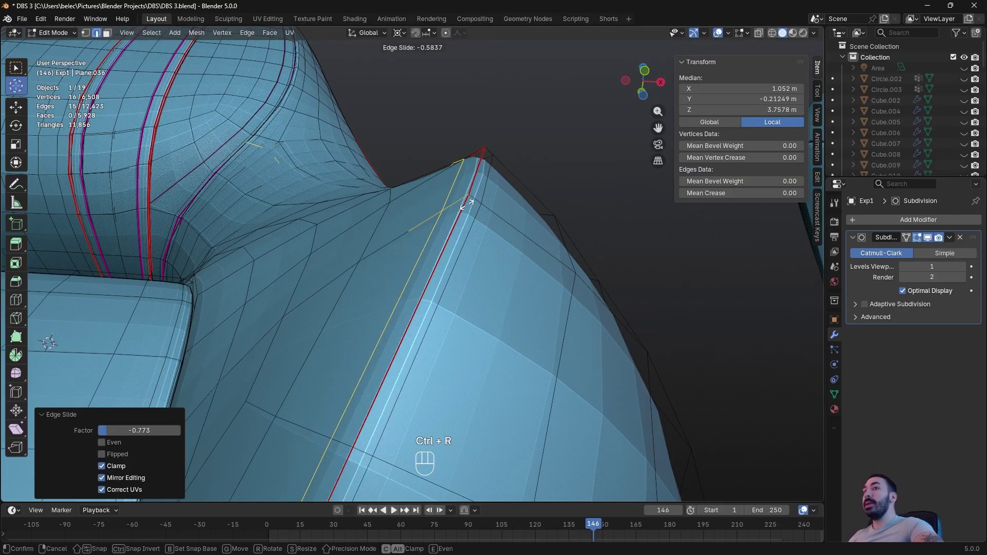
{"action": "left_click", "coordinate": [474, 203]}
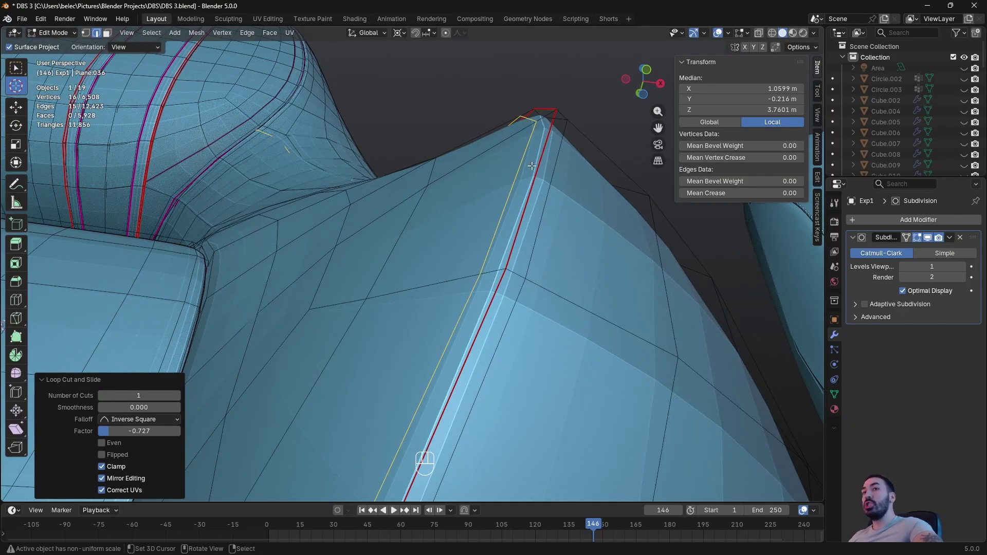
- Highlight the supporting edges on both sides of the ridge near its peak, and clear the selection
{"action": "key", "text": "2"}
{"action": "right_click", "coordinate": [522, 165]}
{"action": "right_click", "coordinate": [551, 163], "text": "shift"}
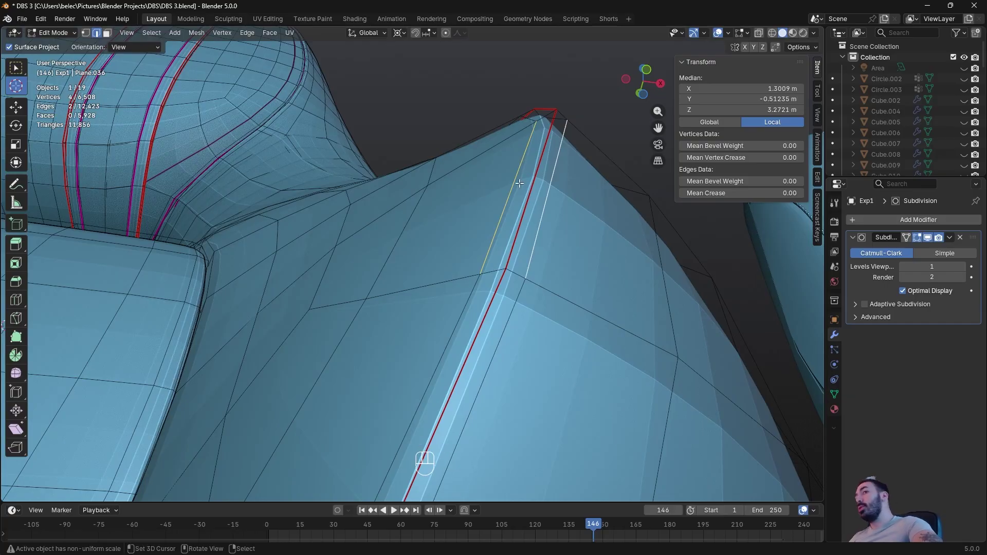
{"action": "middle_click_drag", "start_coordinate": [519, 184], "coordinate": [533, 226]}
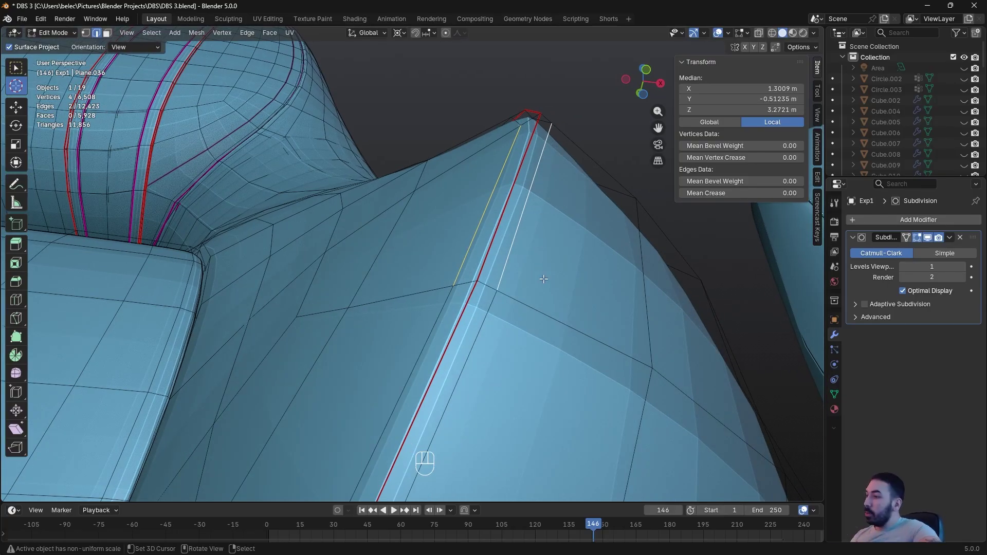
{"action": "scroll", "coordinate": [544, 259], "scroll_direction": "down", "scroll_amount": 3}
{"action": "key", "text": "a"}
{"action": "key", "text": "a"}
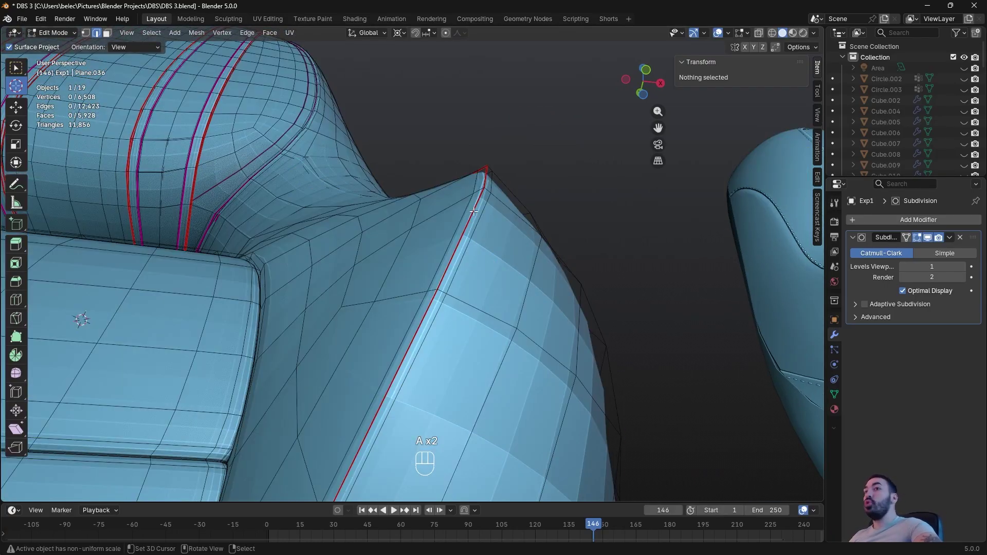
- Select both supporting edge loops beside the bolster ridge and dissolve their edges
{"action": "left_click", "coordinate": [476, 211], "text": "alt"}
{"action": "middle_click_drag", "start_coordinate": [477, 210], "coordinate": [481, 259]}
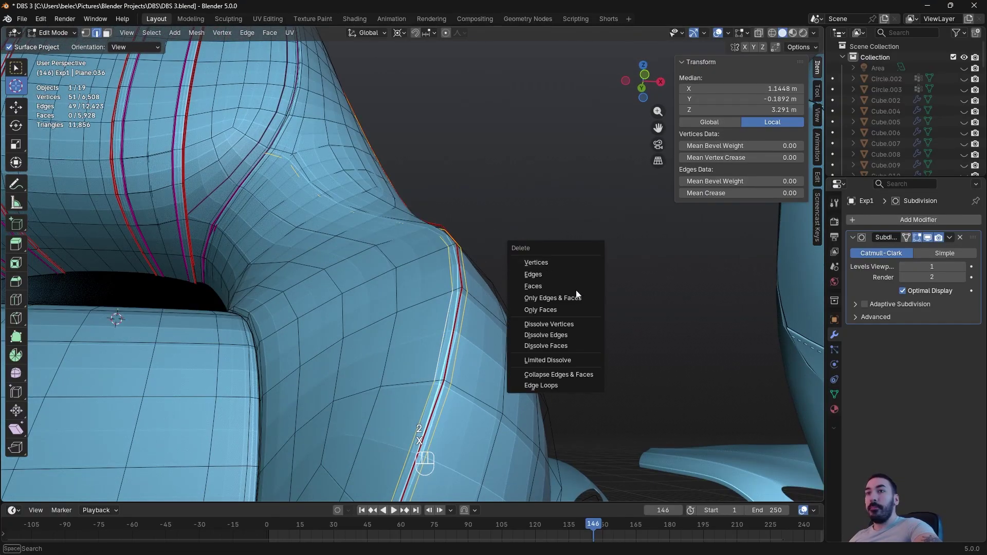
{"action": "left_click", "coordinate": [556, 336]}
{"action": "key", "text": "Tab"}
{"action": "middle_click_drag", "start_coordinate": [381, 247], "coordinate": [463, 257]}
{"action": "key", "text": "Tab"}
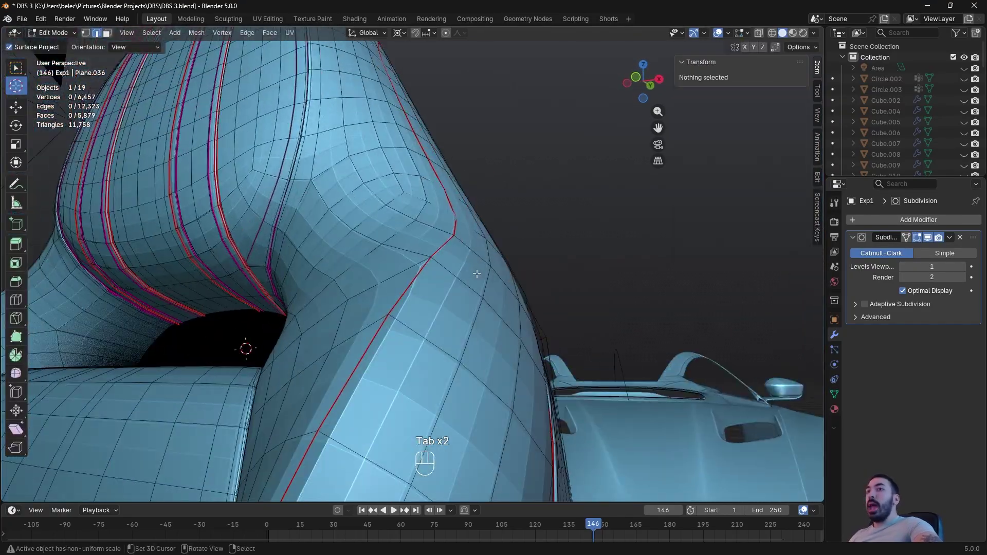
{"action": "key", "text": "Tab"}
{"action": "key", "text": "Tab"}
- Select the edge loop along the bolster ridge and set its mean crease to 1.00
{"action": "key", "text": "2"}
{"action": "left_click", "coordinate": [461, 255], "text": "alt"}
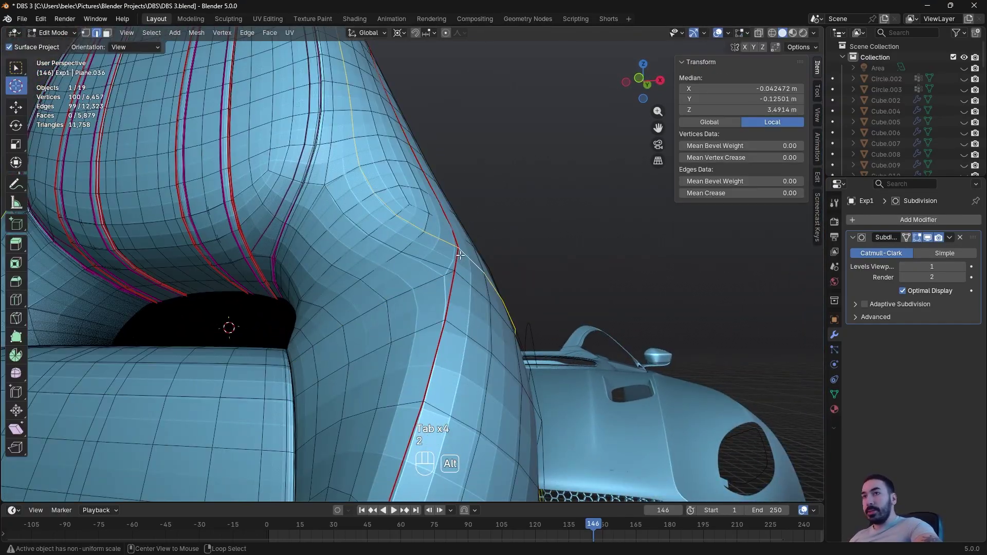
{"action": "left_click", "coordinate": [451, 288], "text": "alt"}
{"action": "left_click", "coordinate": [443, 210], "text": "alt+shift"}
{"action": "middle_click_drag", "start_coordinate": [444, 210], "coordinate": [404, 250]}
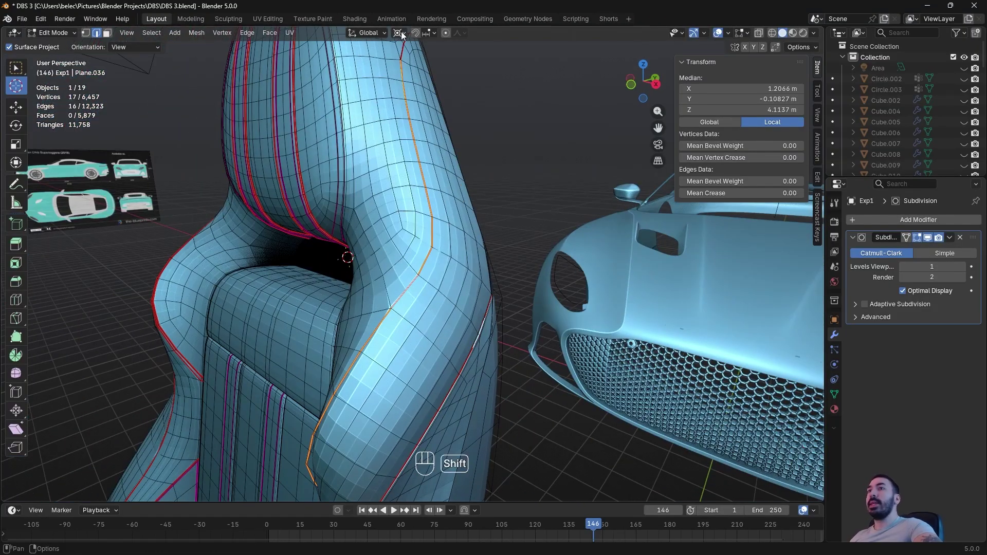
{"action": "key", "text": "ctrl+z"}
{"action": "left_click", "coordinate": [740, 193]}
{"action": "key", "text": "Tab"}
{"action": "key", "text": "Tab"}
{"action": "key", "text": "Tab"}
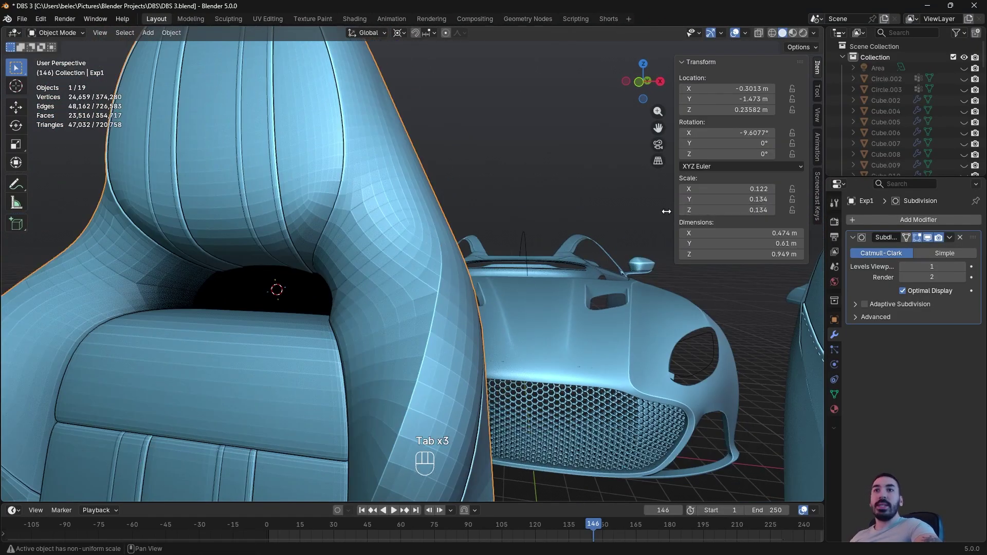
- Set the seat's Subdivision modifier to 2 viewport levels
{"action": "scroll", "coordinate": [520, 237], "scroll_direction": "up", "scroll_amount": 4}
{"action": "left_click", "coordinate": [963, 266]}
{"action": "middle_click_drag", "start_coordinate": [570, 247], "coordinate": [481, 281]}
{"action": "key", "text": "Tab"}
{"action": "key", "text": "Tab"}
- Apply smooth shading to the seat object
{"action": "left_click", "coordinate": [169, 32]}
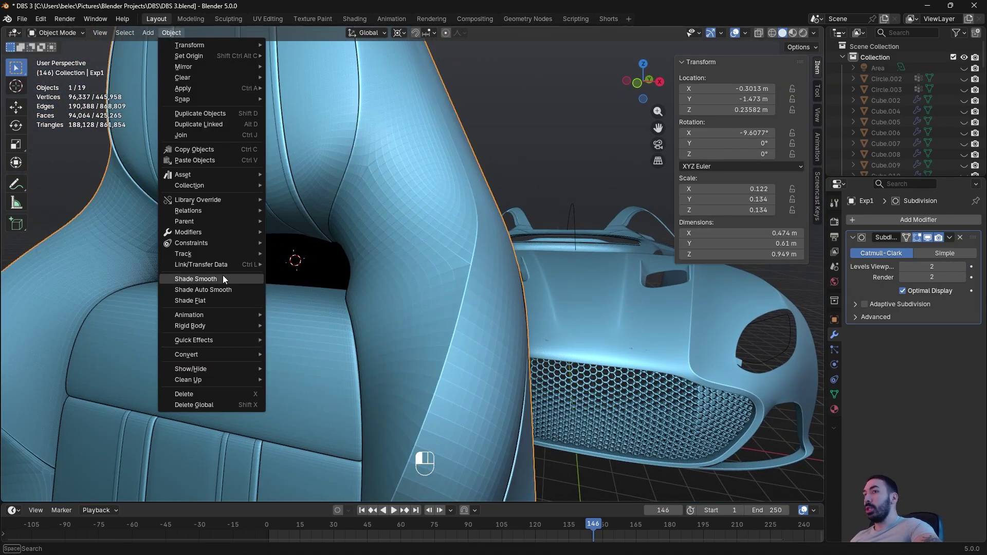
{"action": "left_click", "coordinate": [223, 276]}
{"action": "key", "text": "ctrl+a"}
{"action": "middle_click_drag", "start_coordinate": [643, 288], "coordinate": [436, 404]}
{"action": "key", "text": "ctrl+z"}
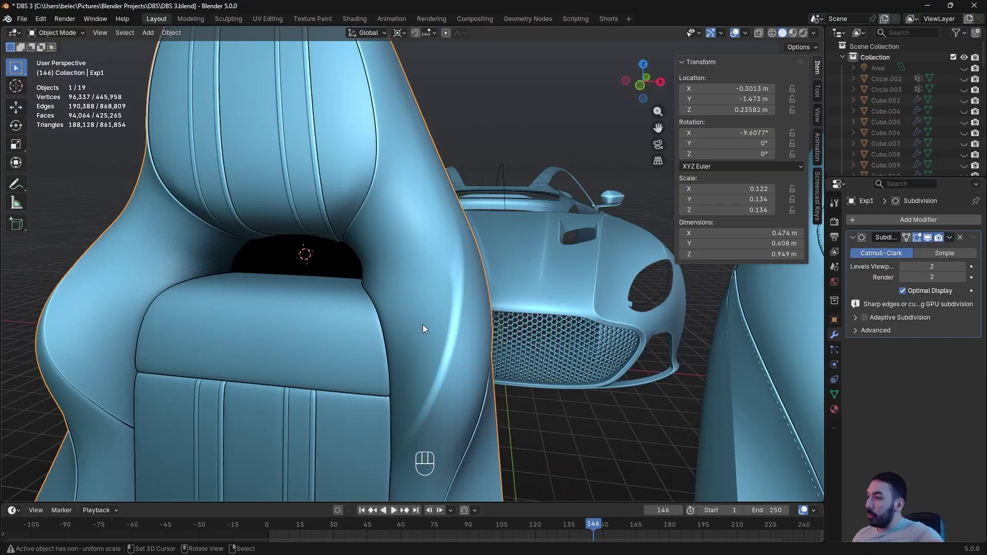
- Examine the shading along the creased bolster ridge, comparing the object with its edit mesh
{"action": "middle_click_drag", "start_coordinate": [424, 325], "coordinate": [539, 293]}
{"action": "middle_click_drag", "start_coordinate": [507, 408], "coordinate": [478, 304]}
{"action": "key", "text": "Tab"}
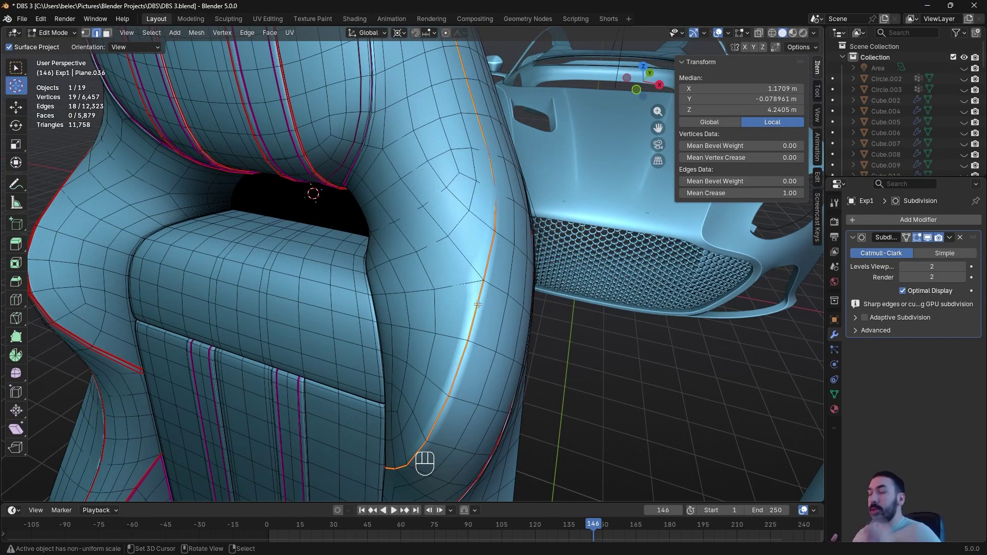
{"action": "key", "text": "Tab"}
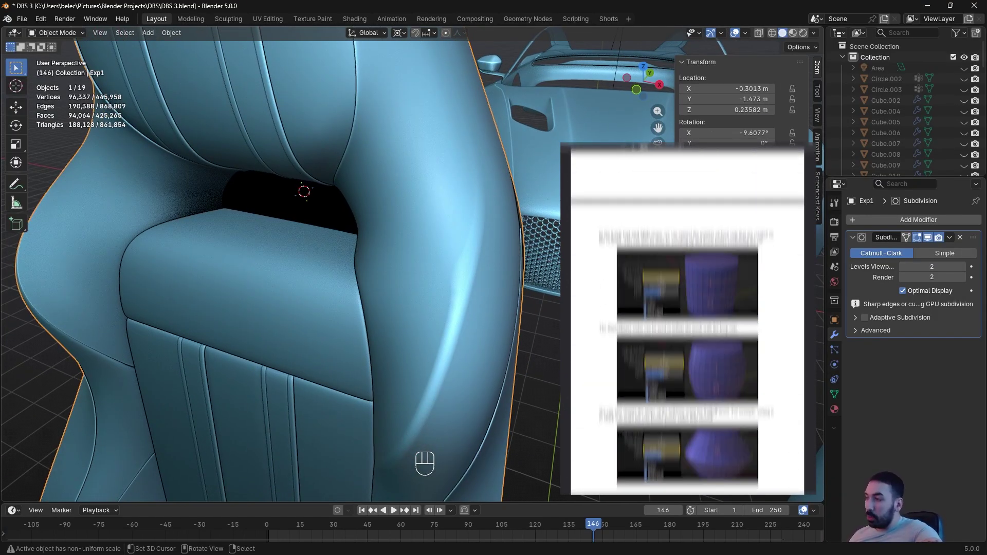
{"action": "middle_click_drag", "start_coordinate": [477, 304], "coordinate": [483, 306]}
{"action": "key", "text": "Tab"}
{"action": "key", "text": "Tab"}
{"action": "key", "text": "Tab"}
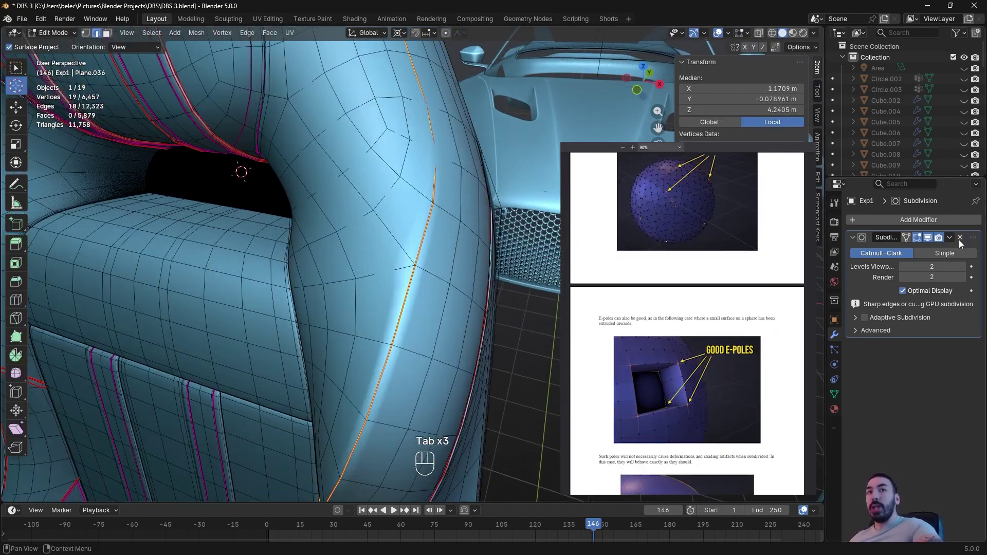
- Switch the seat object to flat shading
{"action": "key", "text": "Tab"}
{"action": "left_click", "coordinate": [170, 33]}
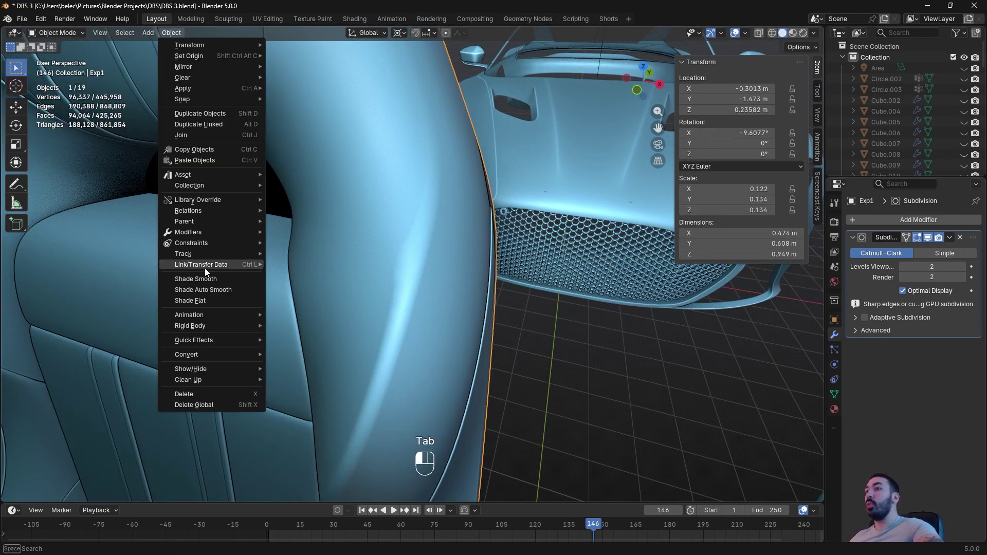
{"action": "left_click", "coordinate": [210, 302]}
- Select the pole vertex on the bolster ridge and highlight its five connecting edges in wireframe
{"action": "key", "text": "Tab"}
{"action": "key", "text": "1"}
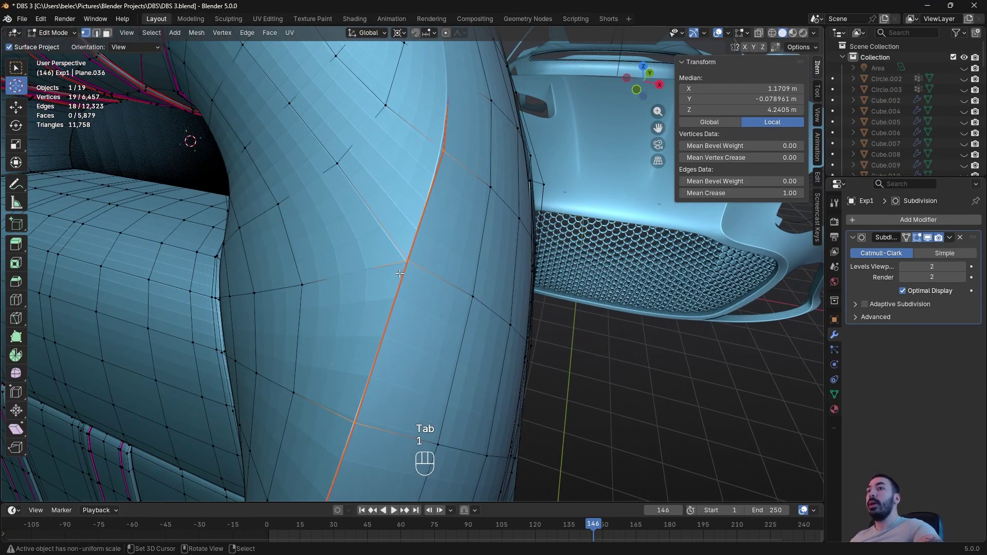
{"action": "middle_click_drag", "start_coordinate": [428, 261], "coordinate": [432, 169]}
{"action": "scroll", "coordinate": [432, 170], "scroll_direction": "up", "scroll_amount": 2}
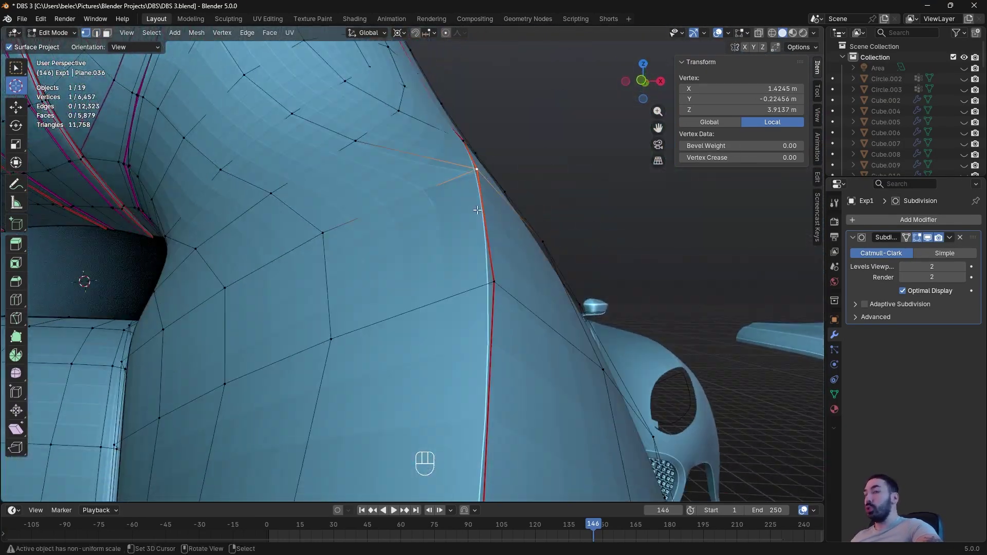
{"action": "middle_click_drag", "start_coordinate": [477, 211], "coordinate": [441, 338]}
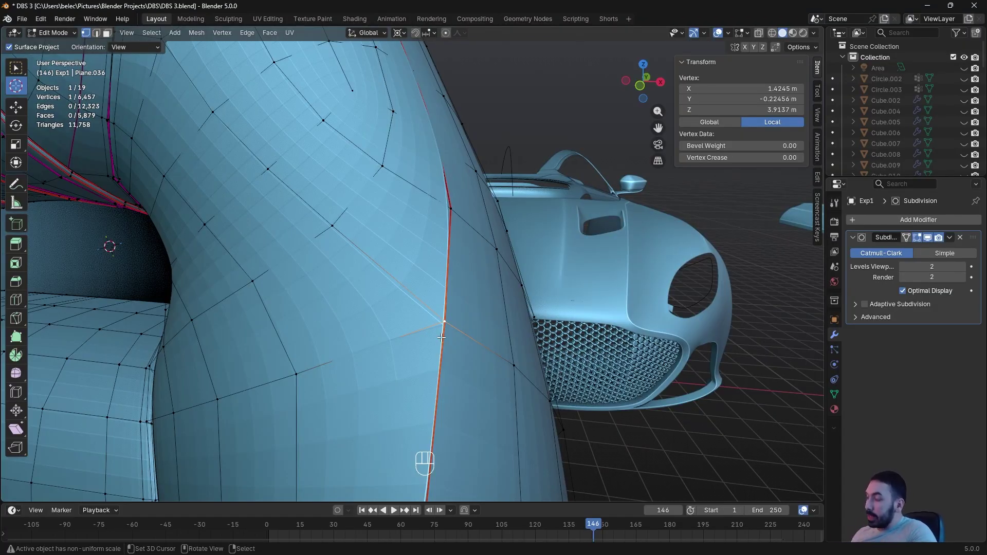
{"action": "mouse_move", "coordinate": [452, 322]}
{"action": "middle_mouse_down"}
{"action": "mouse_move", "coordinate": [405, 283]}
{"action": "mouse_move", "coordinate": [420, 288]}
{"action": "middle_mouse_up"}
{"action": "key", "text": "z"}
{"action": "key", "text": "2"}
{"action": "right_click", "coordinate": [432, 314]}
{"action": "key", "text": "z"}
{"action": "right_click", "coordinate": [447, 293], "text": "shift"}
{"action": "right_click", "coordinate": [463, 320], "text": "shift"}
{"action": "right_click", "coordinate": [447, 335], "text": "shift"}
{"action": "left_click", "coordinate": [430, 291], "text": "shift"}
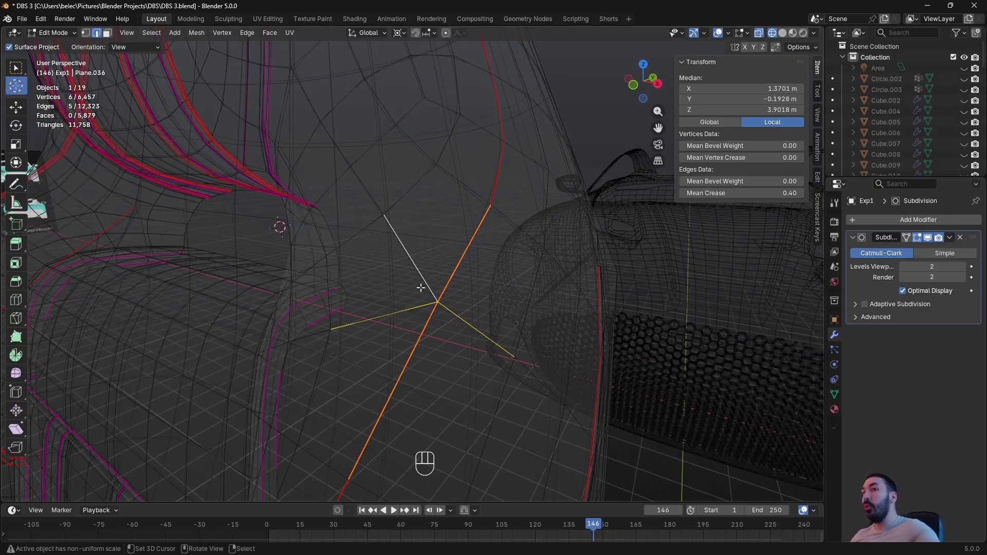
- Re-examine the ridge pole in wireframe, highlighting only four of its edges: the two ridge edges and one on each side
{"action": "mouse_move", "coordinate": [421, 288]}
{"action": "middle_mouse_down"}
{"action": "mouse_move", "coordinate": [473, 249]}
{"action": "mouse_move", "coordinate": [514, 198]}
{"action": "mouse_move", "coordinate": [498, 166]}
{"action": "mouse_move", "coordinate": [519, 185]}
{"action": "mouse_move", "coordinate": [473, 210]}
{"action": "mouse_move", "coordinate": [450, 242]}
{"action": "mouse_move", "coordinate": [473, 235]}
{"action": "mouse_move", "coordinate": [442, 268]}
{"action": "middle_mouse_up"}
{"action": "key", "text": "z"}
{"action": "key", "text": "1"}
{"action": "left_click", "coordinate": [389, 277]}
{"action": "key", "text": "z"}
{"action": "right_click", "coordinate": [435, 250]}
{"action": "key", "text": "2"}
{"action": "right_click", "coordinate": [438, 228]}
{"action": "right_click", "coordinate": [422, 246], "text": "shift"}
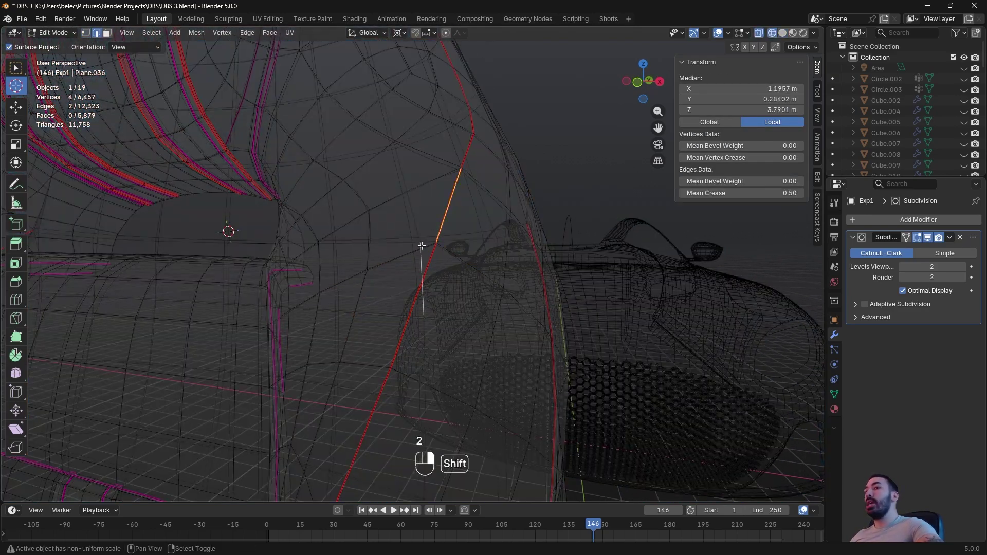
{"action": "right_click", "coordinate": [432, 258], "text": "shift"}
{"action": "key", "text": "z"}
{"action": "right_click", "coordinate": [455, 257]}
{"action": "right_click", "coordinate": [430, 263], "text": "shift"}
{"action": "right_click", "coordinate": [419, 250], "text": "shift"}
{"action": "right_click", "coordinate": [444, 228], "text": "shift"}
{"action": "key", "text": "z"}
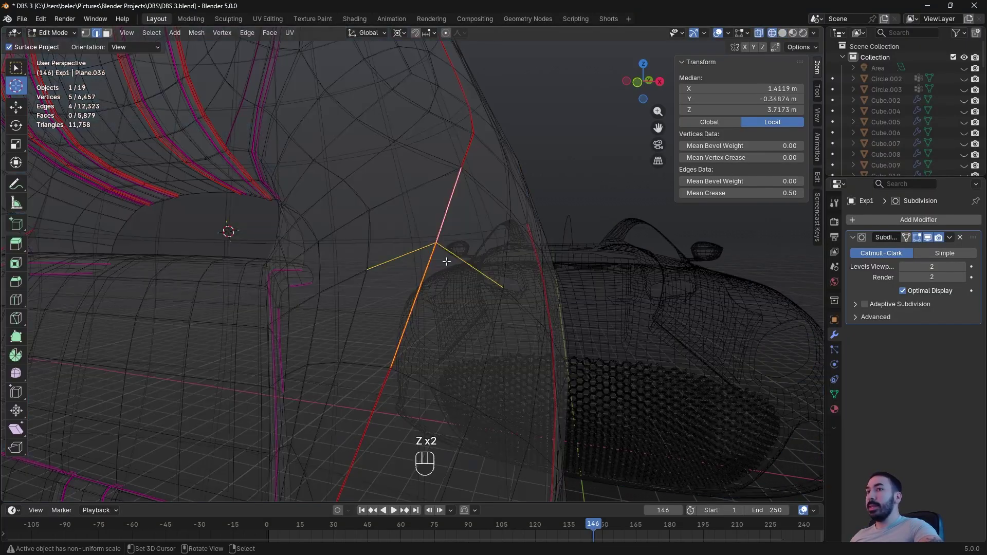
- Return to solid view and select the edge loop along the bolster ridge
{"action": "key", "text": "z"}
{"action": "mouse_move", "coordinate": [445, 260]}
{"action": "middle_mouse_down"}
{"action": "mouse_move", "coordinate": [458, 228]}
{"action": "mouse_move", "coordinate": [478, 214]}
{"action": "mouse_move", "coordinate": [427, 260]}
{"action": "mouse_move", "coordinate": [475, 219]}
{"action": "mouse_move", "coordinate": [432, 240]}
{"action": "mouse_move", "coordinate": [452, 271]}
{"action": "mouse_move", "coordinate": [426, 275]}
{"action": "mouse_move", "coordinate": [451, 246]}
{"action": "middle_mouse_up"}
{"action": "key", "text": "Tab"}
{"action": "key", "text": "Tab"}
{"action": "key", "text": "Tab"}
{"action": "key", "text": "Tab"}
{"action": "right_click", "coordinate": [451, 246], "text": "alt+shift"}
{"action": "middle_click_drag", "start_coordinate": [479, 150], "coordinate": [487, 146]}
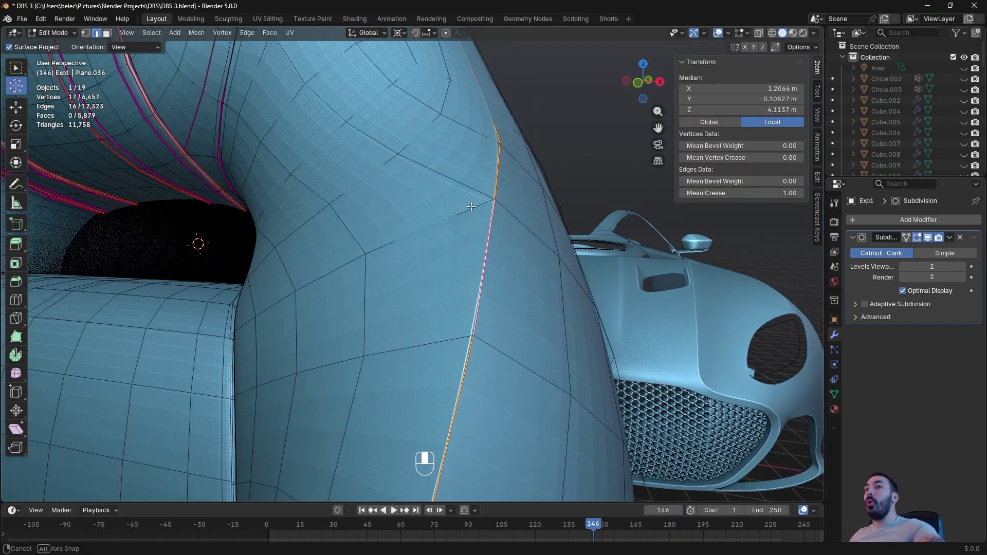
- Try adjusting the mean crease of the selected ridge edges
{"action": "middle_click_drag", "start_coordinate": [509, 190], "coordinate": [461, 214], "text": "shift"}
{"action": "scroll", "coordinate": [461, 214], "scroll_direction": "up", "scroll_amount": 2}
{"action": "mouse_move", "coordinate": [730, 194]}
{"action": "left_mouse_down"}
{"action": "mouse_move", "coordinate": [476, 193]}
{"action": "mouse_move", "coordinate": [730, 194]}
{"action": "left_mouse_up"}
{"action": "scroll", "coordinate": [448, 210], "scroll_direction": "down", "scroll_amount": 2}
{"action": "scroll", "coordinate": [448, 210], "scroll_direction": "down", "scroll_amount": 5}
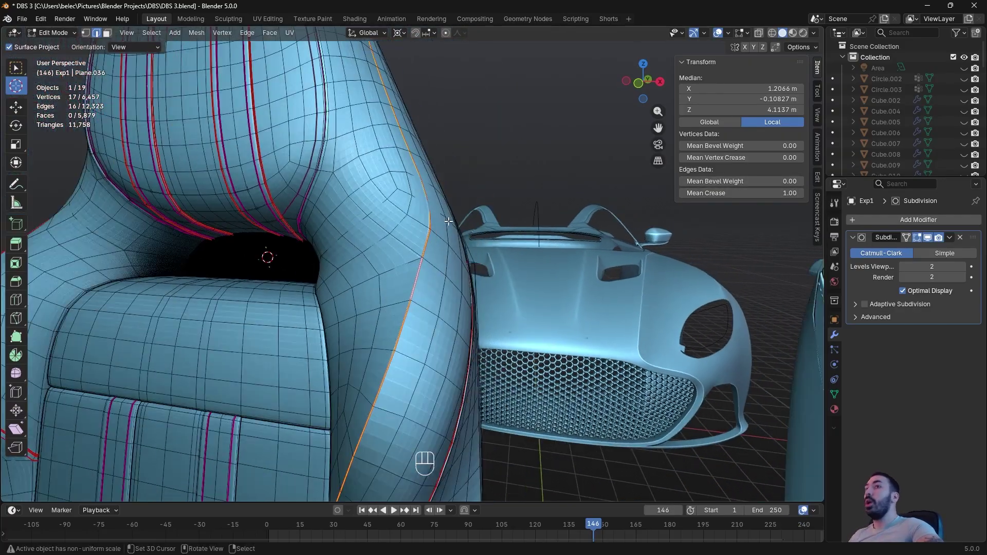
- Bevel the ridge edges with two segments, profile shape 1.000 and a width of about 0.0125 m
{"action": "scroll", "coordinate": [449, 221], "scroll_direction": "up", "scroll_amount": 6}
{"action": "key", "text": "ctrl+b"}
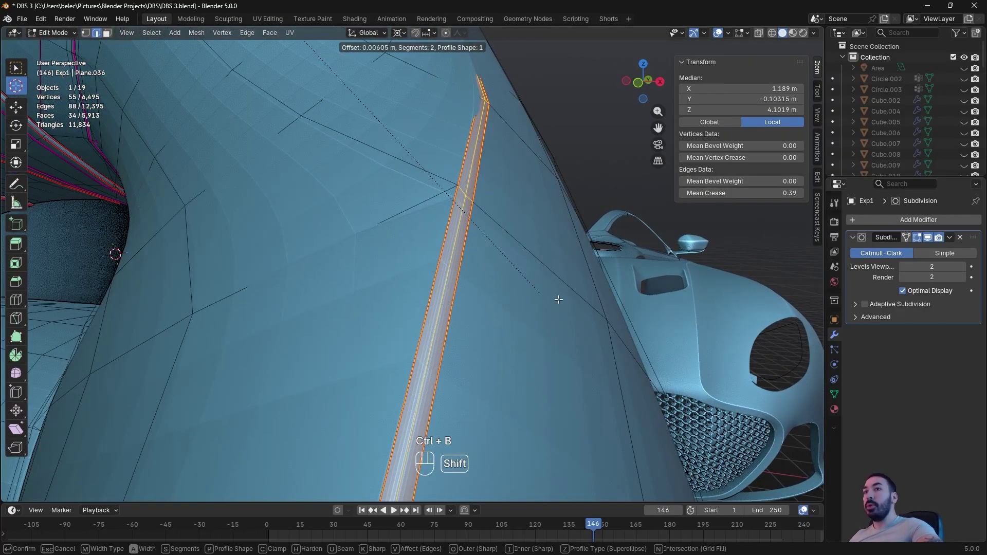
{"action": "mouse_move", "coordinate": [601, 316]}
{"action": "left_click", "coordinate": [263, 372]}
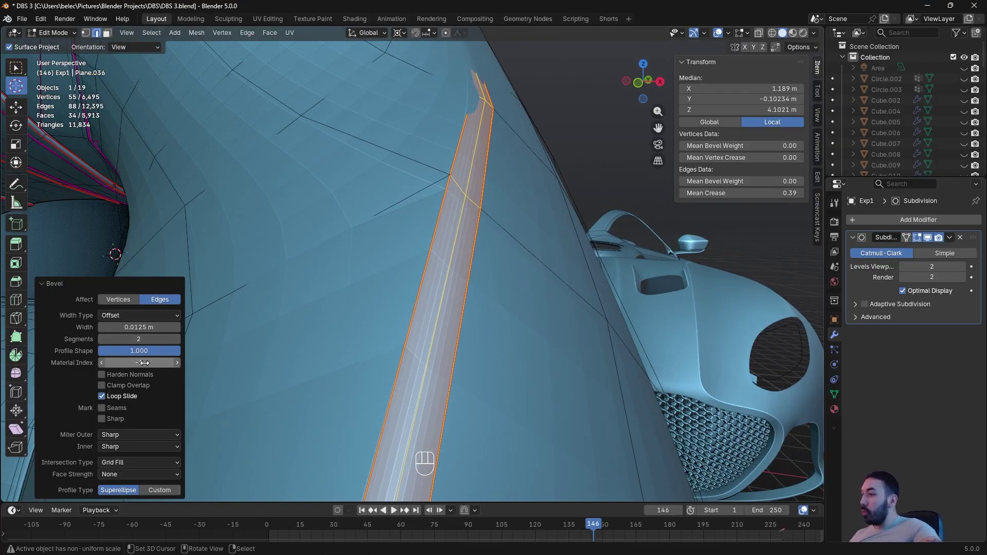
{"action": "middle_click_drag", "start_coordinate": [431, 240], "coordinate": [434, 243]}
{"action": "scroll", "coordinate": [433, 243], "scroll_direction": "down", "scroll_amount": 3}
{"action": "scroll", "coordinate": [485, 235], "scroll_direction": "up", "scroll_amount": 3}
- Vertex-slide the pole vertex on the inner border of the bevelled ridge slightly down along its edge
{"action": "key", "text": "1"}
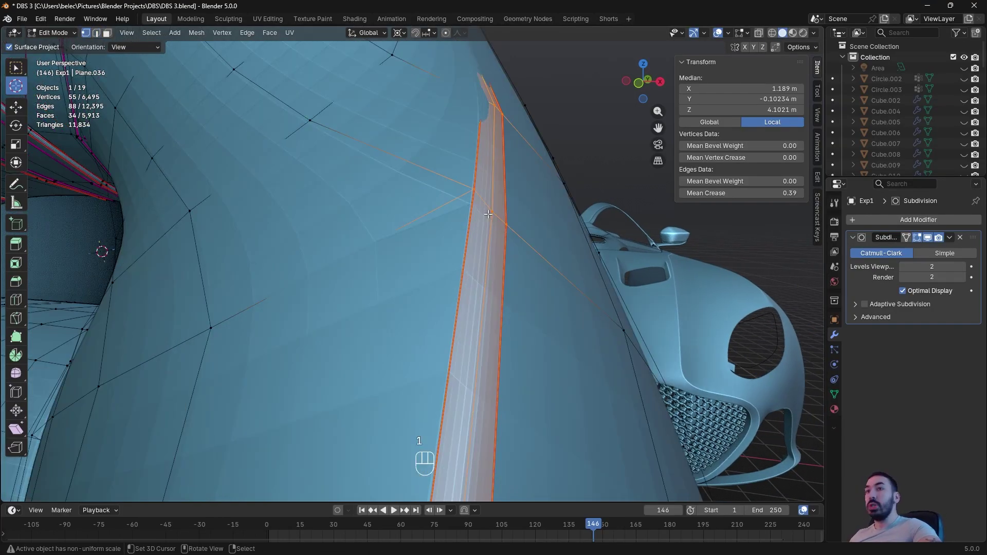
{"action": "right_click", "coordinate": [479, 196]}
{"action": "key", "text": "g"}
{"action": "key", "text": "g"}
{"action": "mouse_move", "coordinate": [490, 227]}
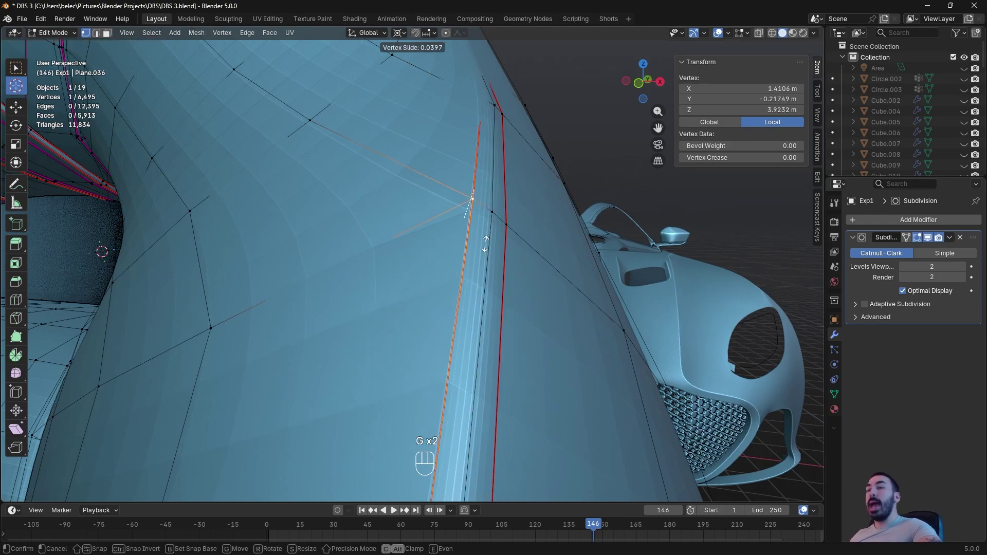
{"action": "left_click", "coordinate": [478, 278]}
- Select the face loop along the inner half of the bevelled ridge to check its flow
{"action": "scroll", "coordinate": [478, 278], "scroll_direction": "down", "scroll_amount": 2}
{"action": "key", "text": "3"}
{"action": "left_click", "coordinate": [454, 234], "text": "alt"}
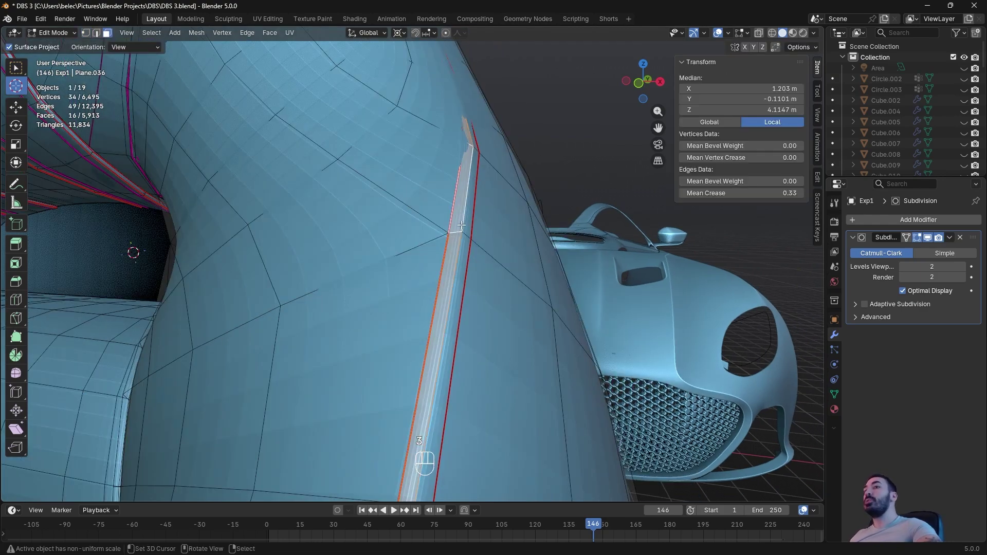
{"action": "key", "text": "1"}
{"action": "left_click", "coordinate": [463, 221], "text": "alt"}
- Fine-tune the inner pole vertex beside the bevel with a vertex slide of factor 0.139 and a second small slide
{"action": "right_click", "coordinate": [446, 234]}
{"action": "scroll", "coordinate": [448, 231], "scroll_direction": "up", "scroll_amount": 4}
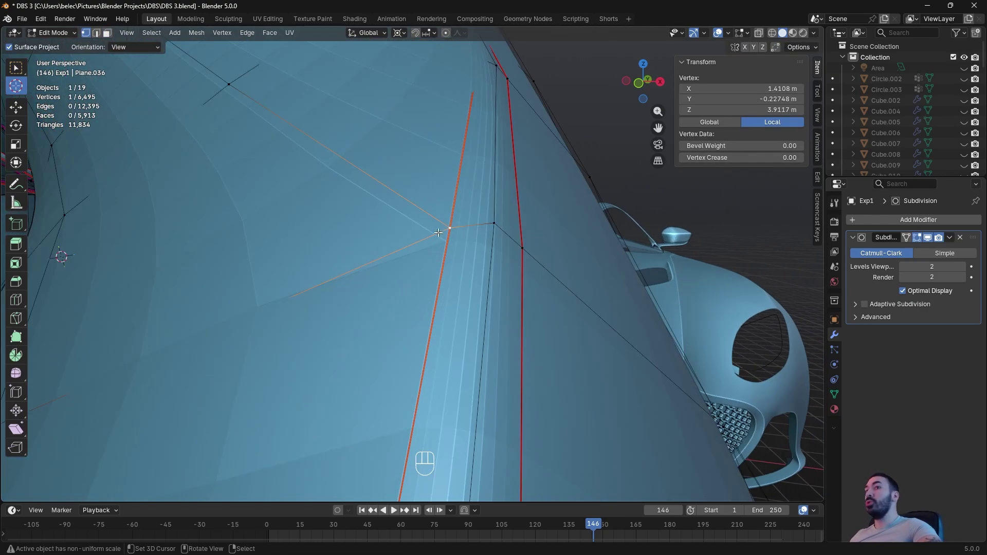
{"action": "key", "text": "z"}
{"action": "mouse_move", "coordinate": [448, 229]}
{"action": "middle_mouse_down"}
{"action": "mouse_move", "coordinate": [501, 180]}
{"action": "mouse_move", "coordinate": [412, 220]}
{"action": "middle_mouse_up"}
{"action": "scroll", "coordinate": [452, 205], "scroll_direction": "up", "scroll_amount": 4}
{"action": "key", "text": "z"}
{"action": "right_click", "coordinate": [451, 138]}
{"action": "key", "text": "g"}
{"action": "key", "text": "g"}
{"action": "left_click", "coordinate": [464, 170]}
{"action": "key", "text": "g"}
{"action": "key", "text": "g"}
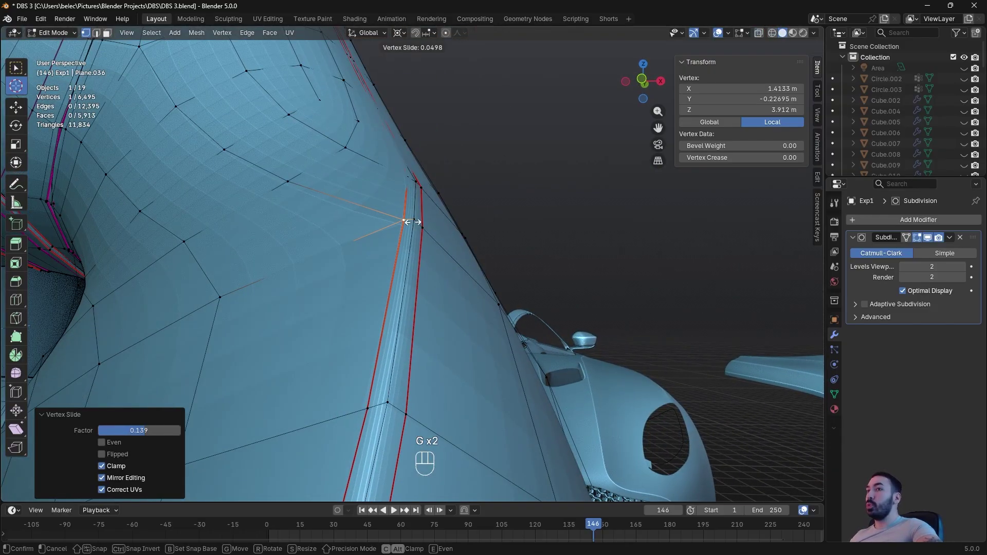
{"action": "left_click", "coordinate": [413, 224]}
- Shade the seat smooth and check the bevelled bolster ridge
{"action": "key", "text": "Tab"}
{"action": "left_click", "coordinate": [175, 33]}
{"action": "left_click", "coordinate": [228, 279]}
{"action": "mouse_move", "coordinate": [227, 279]}
{"action": "middle_mouse_down"}
{"action": "mouse_move", "coordinate": [400, 244]}
{"action": "mouse_move", "coordinate": [364, 306]}
{"action": "mouse_move", "coordinate": [482, 289]}
{"action": "mouse_move", "coordinate": [494, 310]}
{"action": "mouse_move", "coordinate": [491, 265]}
{"action": "mouse_move", "coordinate": [461, 269]}
{"action": "mouse_move", "coordinate": [445, 309]}
{"action": "mouse_move", "coordinate": [485, 222]}
{"action": "mouse_move", "coordinate": [505, 217]}
{"action": "mouse_move", "coordinate": [391, 312]}
{"action": "mouse_move", "coordinate": [426, 266]}
{"action": "mouse_move", "coordinate": [441, 297]}
{"action": "middle_mouse_up"}
{"action": "key", "text": "a"}
{"action": "key", "text": "a"}
- Select both edge loops bordering the bevelled ridge and dissolve their edges
{"action": "key", "text": "Tab"}
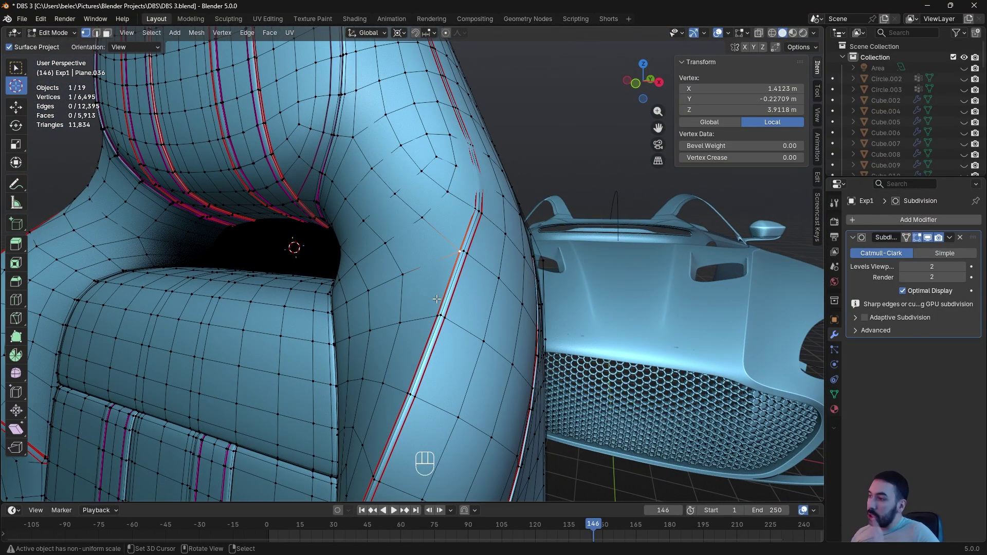
{"action": "key", "text": "2"}
{"action": "left_click", "coordinate": [445, 301], "text": "alt+shift"}
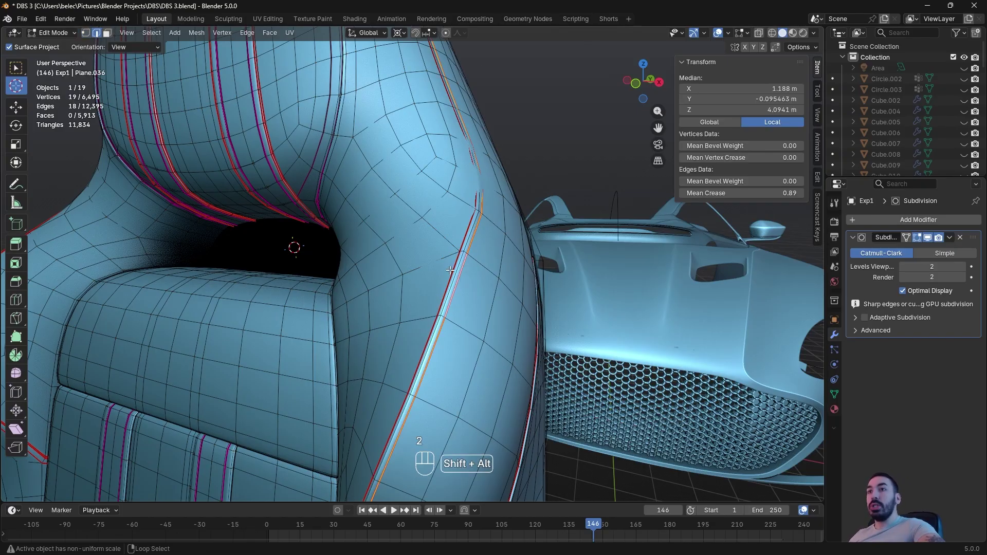
{"action": "left_click", "coordinate": [474, 193], "text": "alt+shift"}
{"action": "middle_click_drag", "start_coordinate": [475, 193], "coordinate": [473, 244]}
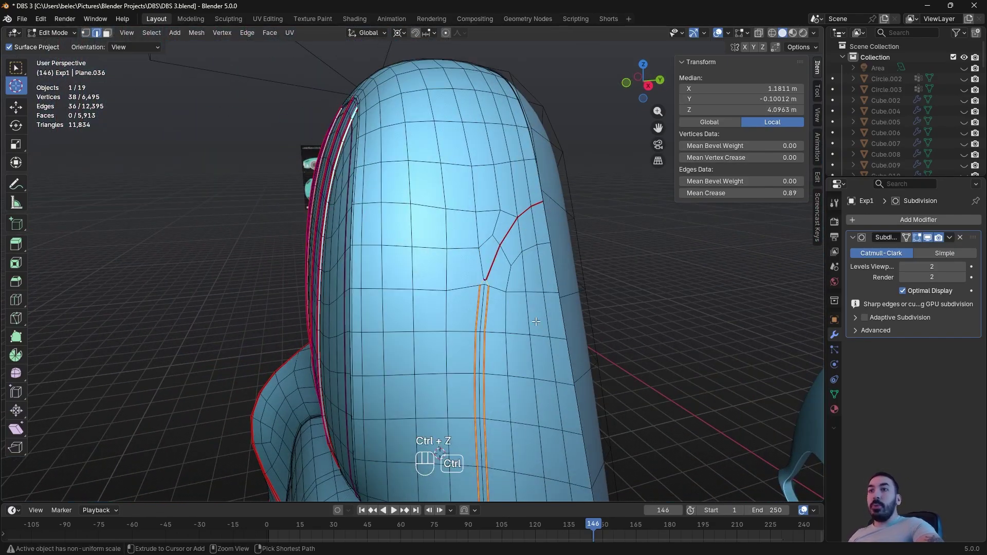
{"action": "scroll", "coordinate": [557, 336], "scroll_direction": "down", "scroll_amount": 5}
{"action": "key", "text": "x"}
{"action": "left_click", "coordinate": [643, 333]}
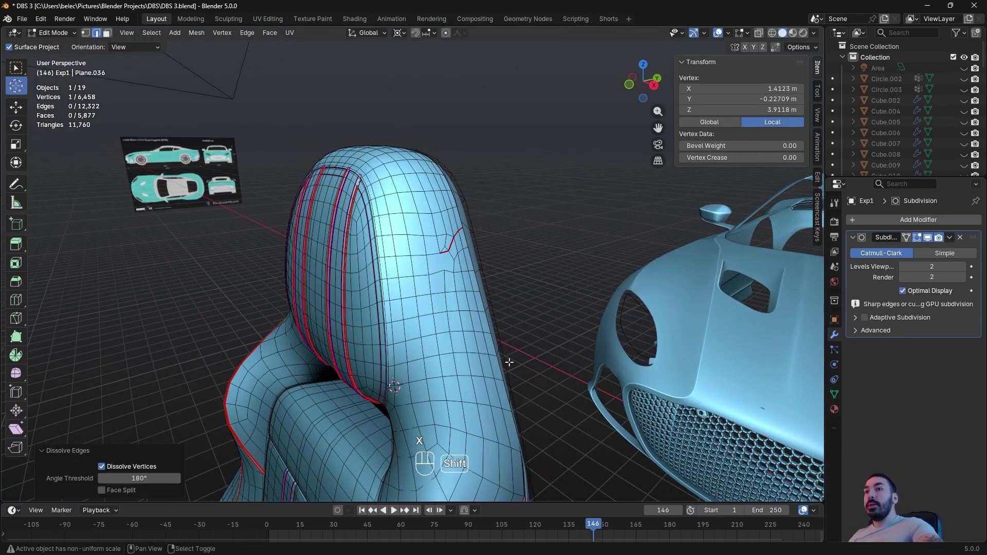
- Undo the edge dissolve and the earlier bevel edits back to the single creased edge loop on the bolster ridge
{"action": "middle_click_drag", "start_coordinate": [510, 362], "coordinate": [514, 309], "text": "shift"}
{"action": "key", "text": "ctrl+z"}
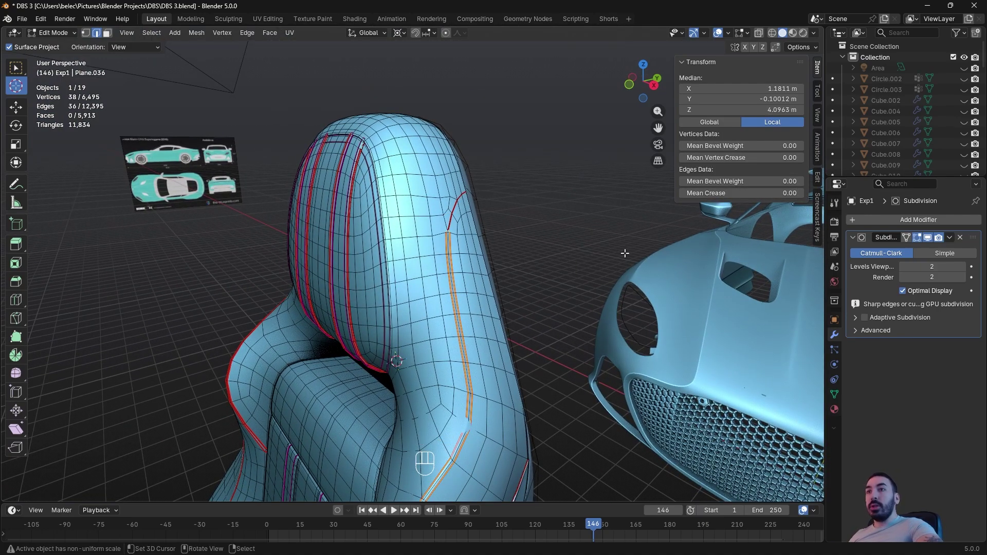
{"action": "middle_click_drag", "start_coordinate": [625, 253], "coordinate": [638, 255]}
{"action": "key", "text": "ctrl+z"}
{"action": "key", "text": "ctrl+z"}
{"action": "key", "text": "ctrl+z"}
{"action": "key", "text": "ctrl+z"}
{"action": "key", "text": "ctrl+z"}
{"action": "key", "text": "ctrl+z"}
{"action": "key", "text": "ctrl+z"}
{"action": "key", "text": "ctrl+z"}
{"action": "key", "text": "ctrl+z"}
{"action": "key", "text": "ctrl+z"}
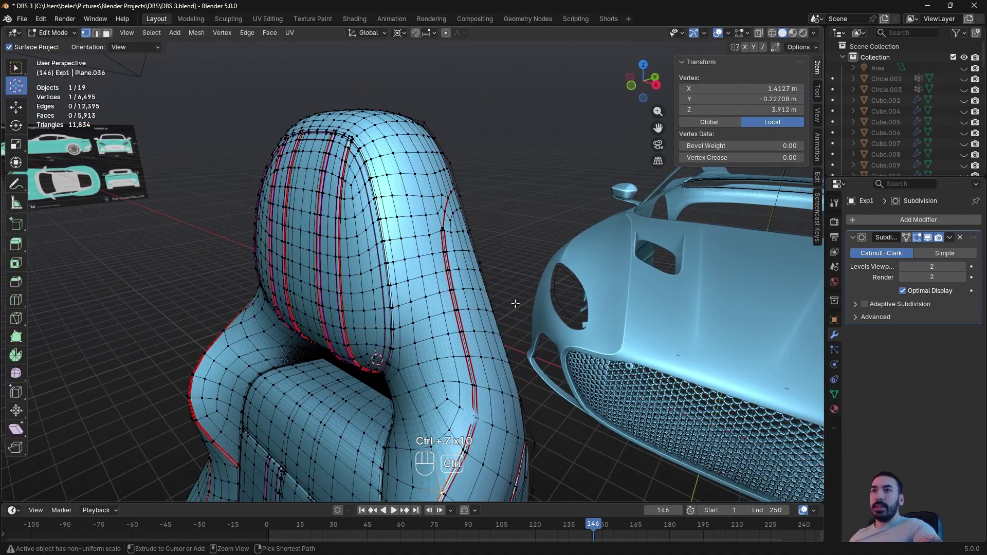
{"action": "key", "text": "ctrl+z"}
{"action": "key", "text": "ctrl+z"}
{"action": "key", "text": "ctrl+z"}
{"action": "key", "text": "ctrl+z"}
{"action": "key", "text": "ctrl+z"}
{"action": "key", "text": "ctrl+z"}
{"action": "key", "text": "ctrl+z"}
{"action": "key", "text": "ctrl+z"}
{"action": "key", "text": "ctrl+z"}
{"action": "key", "text": "ctrl+z"}
{"action": "key", "text": "ctrl+z"}
{"action": "key", "text": "ctrl+z"}
{"action": "key", "text": "ctrl+z"}
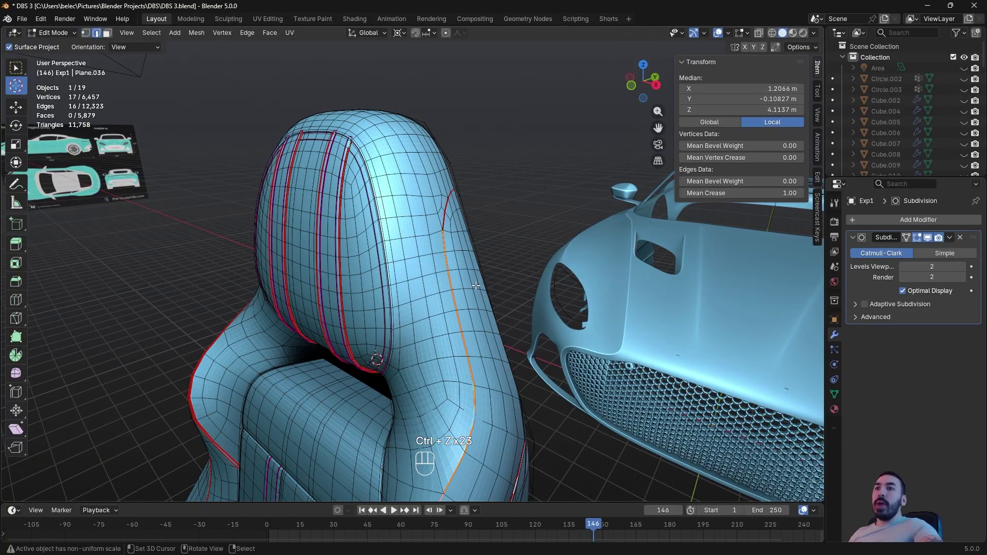
- Clear the selection and select the lower run of the creased bolster ridge edge in edge mode
{"action": "middle_click_drag", "start_coordinate": [476, 288], "coordinate": [465, 191], "text": "shift"}
{"action": "key", "text": "1"}
{"action": "key", "text": "a"}
{"action": "key", "text": "a"}
{"action": "middle_click_drag", "start_coordinate": [431, 293], "coordinate": [472, 288]}
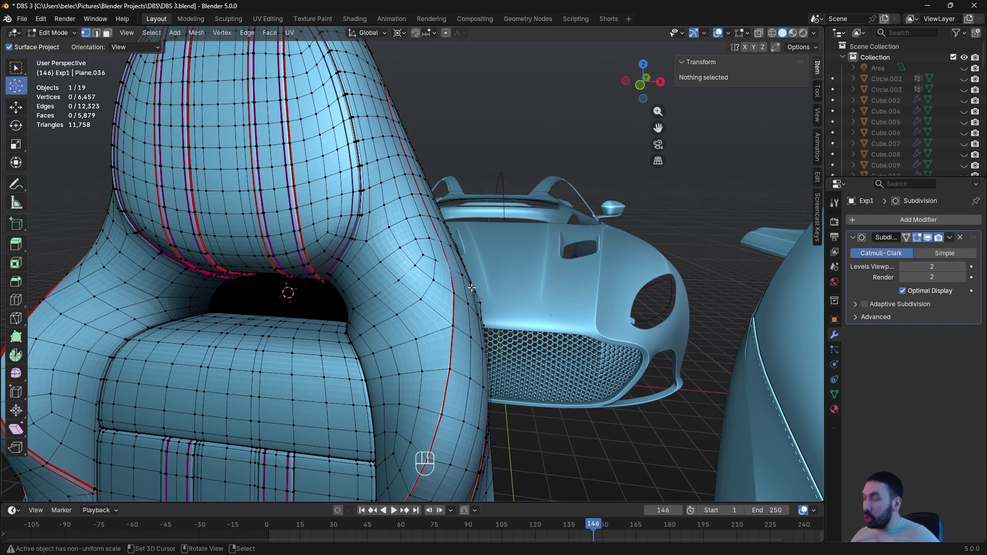
{"action": "middle_click_drag", "start_coordinate": [461, 284], "coordinate": [462, 270]}
{"action": "mouse_move", "coordinate": [462, 270]}
{"action": "middle_mouse_down", "text": "ctrl"}
{"action": "mouse_move", "coordinate": [461, 293]}
{"action": "mouse_move", "coordinate": [461, 265]}
{"action": "middle_mouse_up", "text": "ctrl"}
{"action": "middle_click_drag", "start_coordinate": [462, 265], "coordinate": [461, 278]}
{"action": "key", "text": "2"}
{"action": "right_click", "coordinate": [461, 268], "text": "alt"}
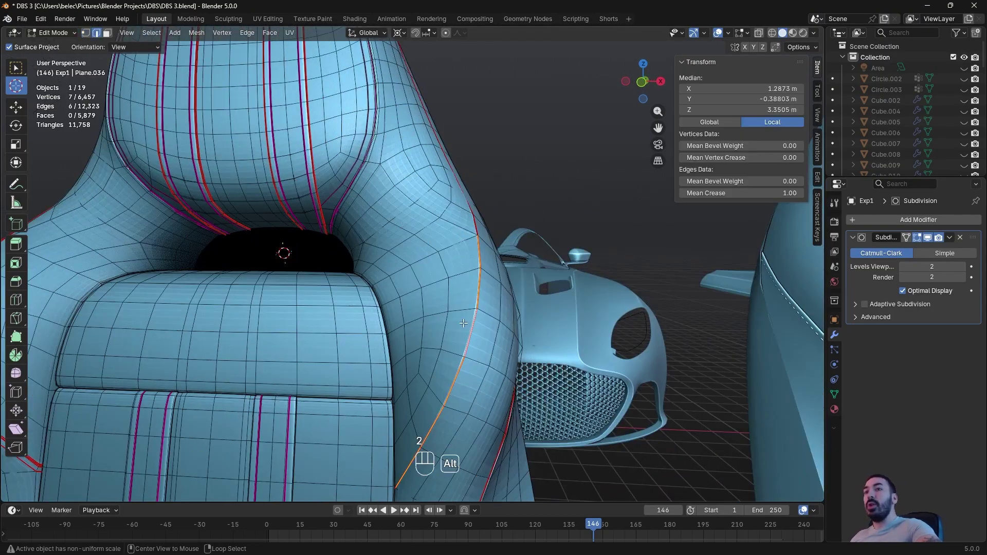
- Extend the edge selection up the backrest along the rest of the creased bolster ridge
{"action": "middle_click_drag", "start_coordinate": [466, 220], "coordinate": [433, 232]}
{"action": "right_click", "coordinate": [454, 90], "text": "alt+shift"}
{"action": "middle_click_drag", "start_coordinate": [454, 90], "coordinate": [437, 152]}
{"action": "right_click", "coordinate": [422, 188], "text": "alt+shift"}
{"action": "middle_click_drag", "start_coordinate": [422, 188], "coordinate": [440, 116]}
{"action": "right_click", "coordinate": [428, 77], "text": "alt+shift"}
{"action": "key", "text": "ctrl+z"}
{"action": "right_click", "coordinate": [426, 68], "text": "alt+shift"}
{"action": "middle_click_drag", "start_coordinate": [454, 179], "coordinate": [470, 170]}
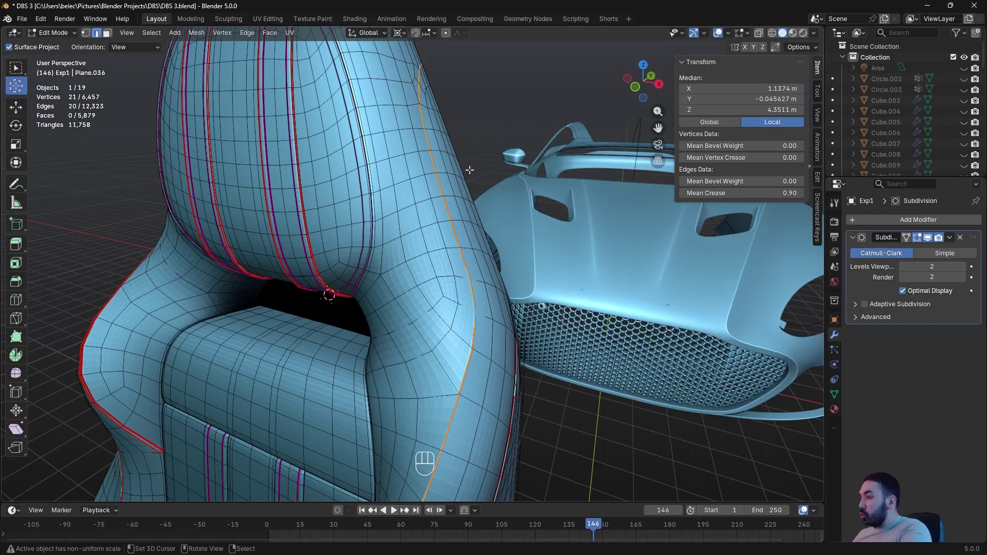
- Set the selected ridge edges' mean crease to 0 and mean bevel weight to 1
{"action": "scroll", "coordinate": [470, 172], "scroll_direction": "down", "scroll_amount": 3}
{"action": "middle_click_drag", "start_coordinate": [608, 115], "coordinate": [597, 154]}
{"action": "key", "text": "z"}
{"action": "scroll", "coordinate": [587, 216], "scroll_direction": "up", "scroll_amount": 3}
{"action": "key", "text": "z"}
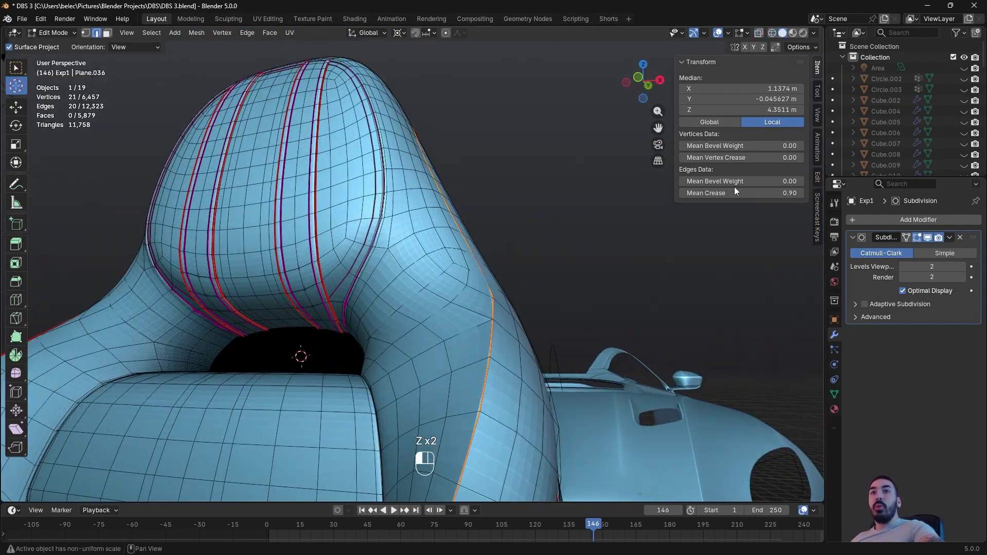
{"action": "left_click_drag", "start_coordinate": [726, 189], "coordinate": [708, 192]}
{"action": "middle_click_drag", "start_coordinate": [612, 293], "coordinate": [591, 277]}
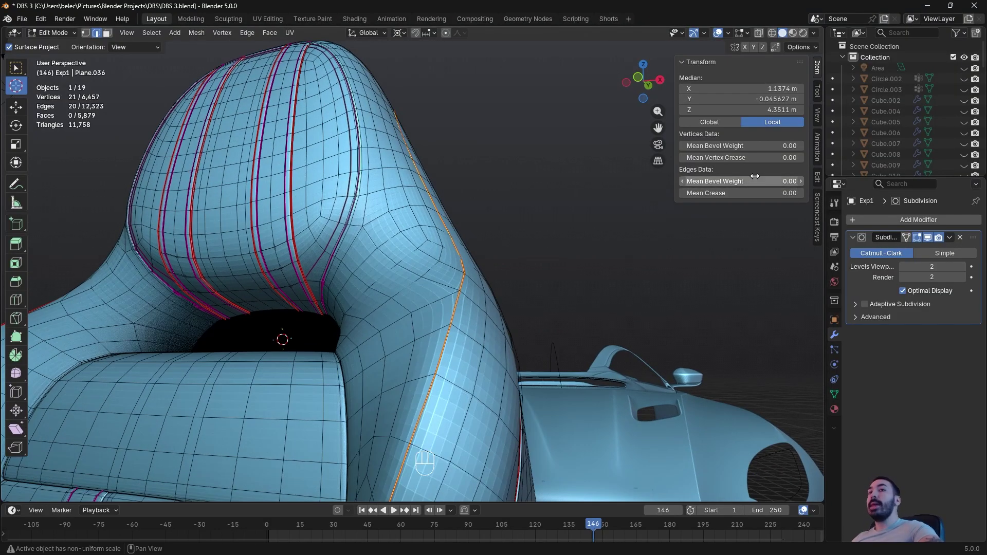
{"action": "left_click", "coordinate": [729, 182]}
{"action": "type", "text": "1"}
{"action": "key", "text": "Return"}
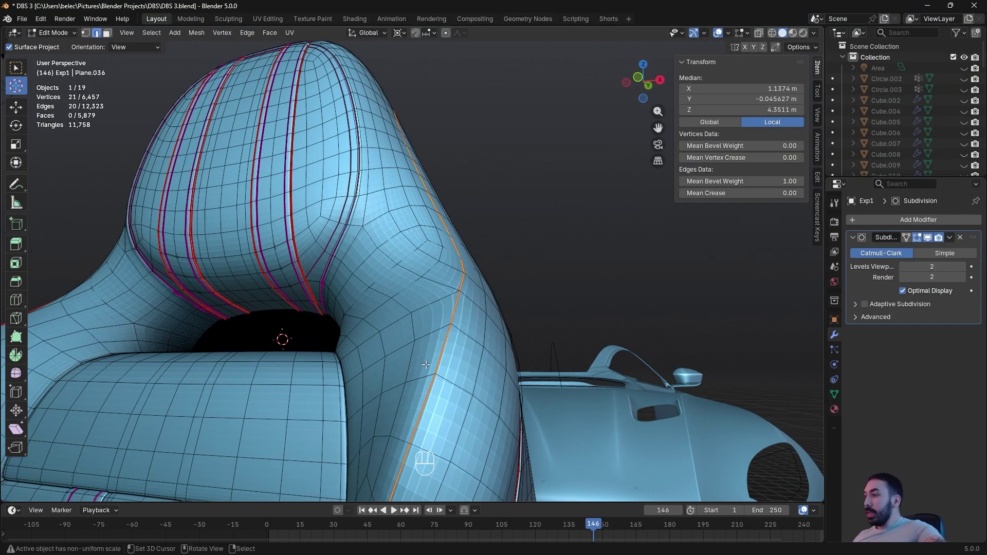
{"action": "middle_click_drag", "start_coordinate": [480, 299], "coordinate": [446, 318]}
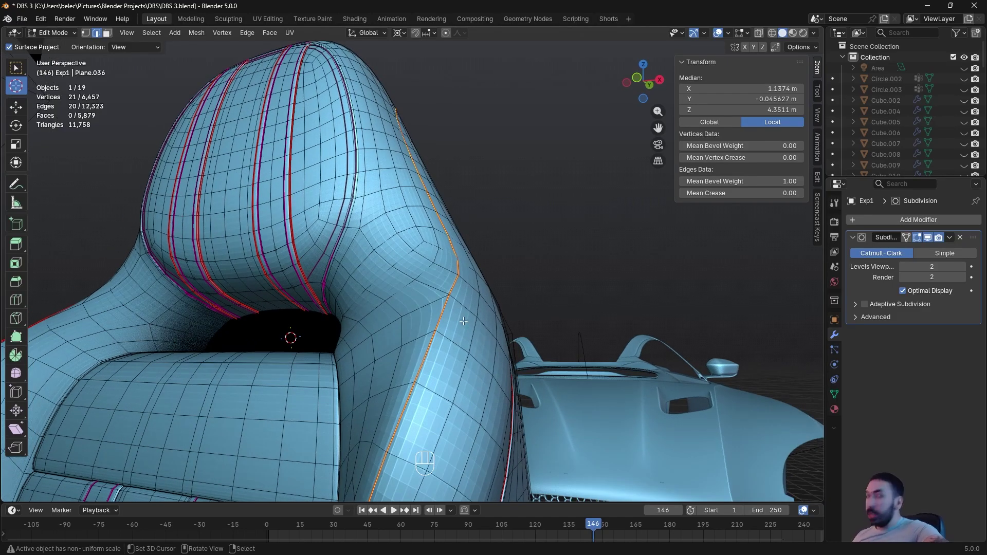
- Add a Bevel modifier to the seat and move it above the Subdivision modifier in the stack
{"action": "left_click", "coordinate": [853, 239]}
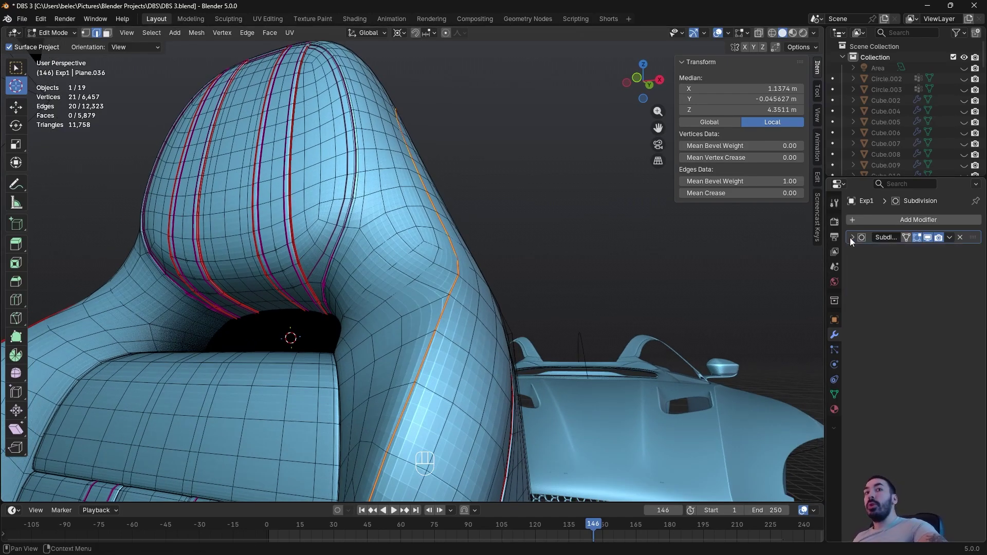
{"action": "left_click", "coordinate": [884, 223]}
{"action": "mouse_move", "coordinate": [846, 246]}
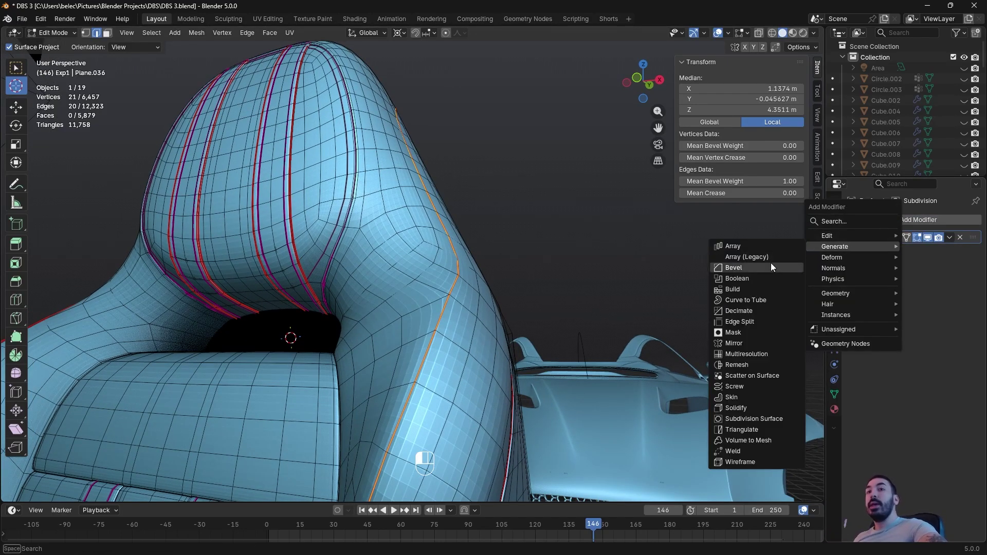
{"action": "left_click", "coordinate": [754, 268]}
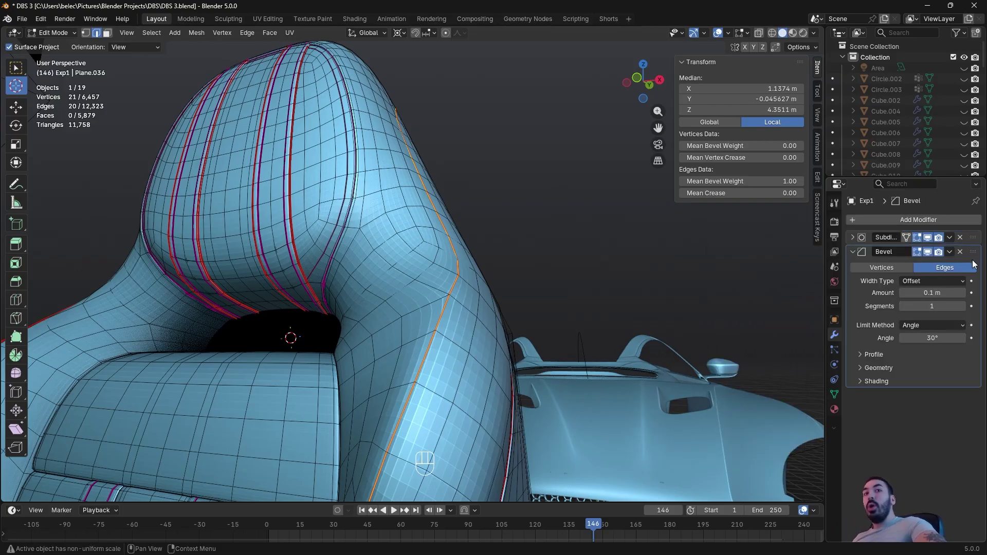
{"action": "left_click_drag", "start_coordinate": [973, 252], "coordinate": [977, 235]}
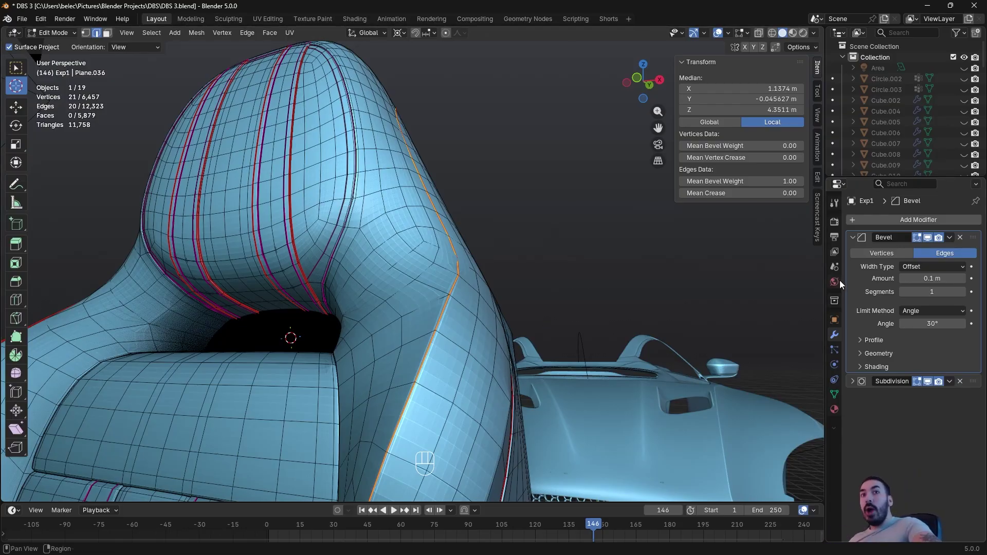
- Examine how the angle-limited Bevel modifier affects the bolster ridge in Edit Mode and Object Mode
{"action": "middle_click_drag", "start_coordinate": [531, 291], "coordinate": [538, 298]}
{"action": "scroll", "coordinate": [586, 291], "scroll_direction": "up", "scroll_amount": 4}
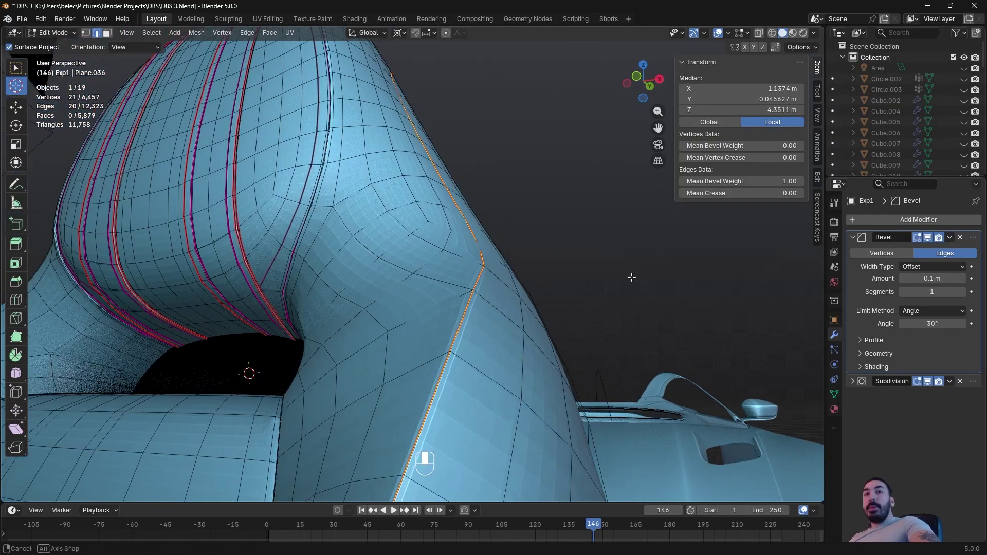
{"action": "key", "text": "z"}
{"action": "mouse_move", "coordinate": [635, 279]}
{"action": "middle_mouse_down"}
{"action": "mouse_move", "coordinate": [717, 274]}
{"action": "mouse_move", "coordinate": [622, 272]}
{"action": "middle_mouse_up"}
{"action": "key", "text": "z"}
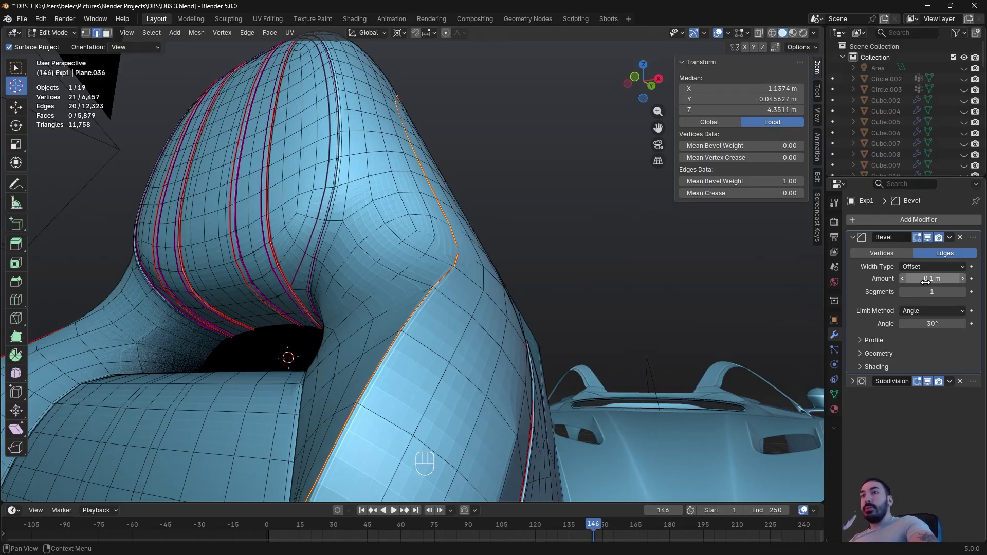
{"action": "scroll", "coordinate": [535, 306], "scroll_direction": "up", "scroll_amount": 5}
{"action": "key", "text": "Tab"}
{"action": "middle_click_drag", "start_coordinate": [529, 309], "coordinate": [505, 305]}
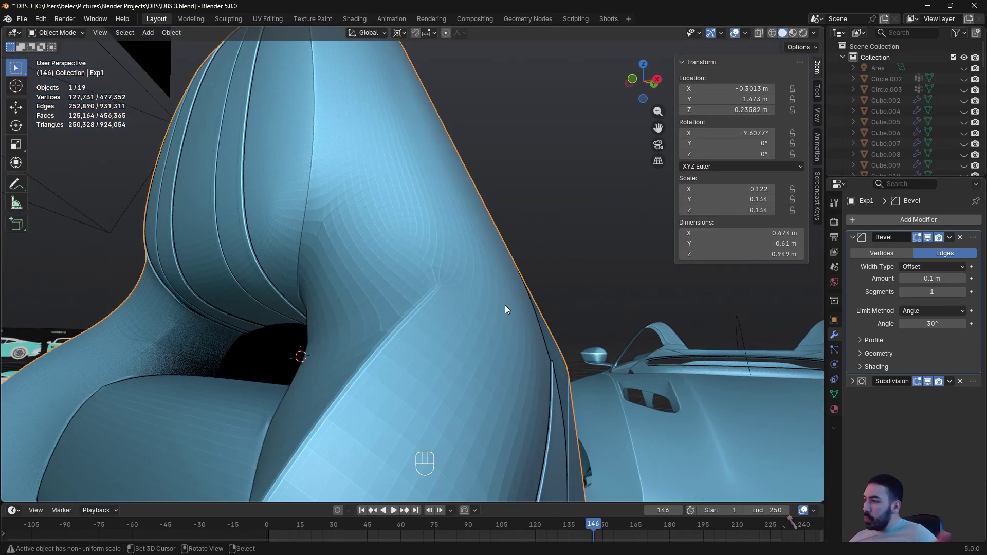
{"action": "scroll", "coordinate": [542, 267], "scroll_direction": "down", "scroll_amount": 3}
{"action": "key", "text": "Tab"}
{"action": "key", "text": "Tab"}
{"action": "middle_click_drag", "start_coordinate": [553, 272], "coordinate": [506, 290]}
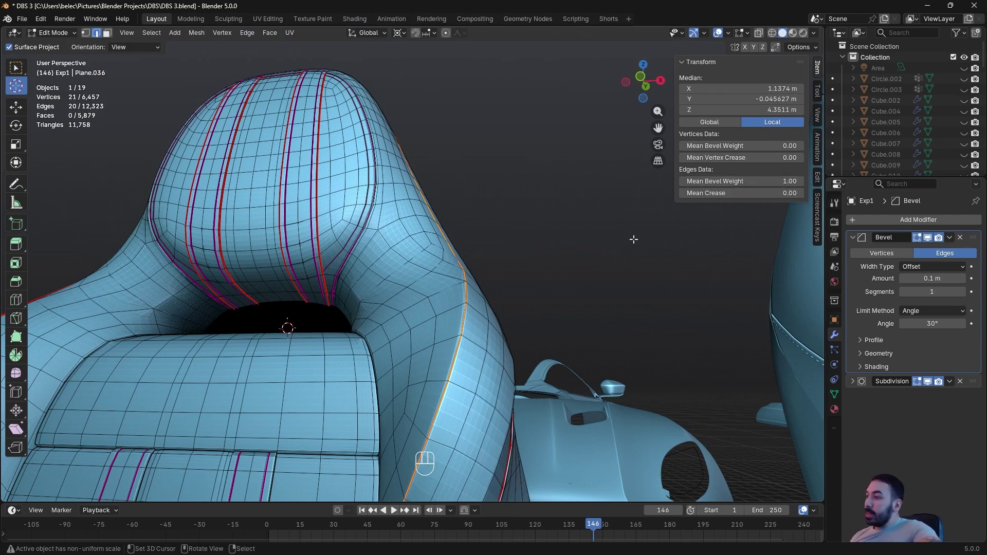
- Set the Bevel modifier's limit method to Weight
{"action": "left_click", "coordinate": [911, 314]}
{"action": "left_click", "coordinate": [915, 313]}
{"action": "left_click", "coordinate": [916, 312]}
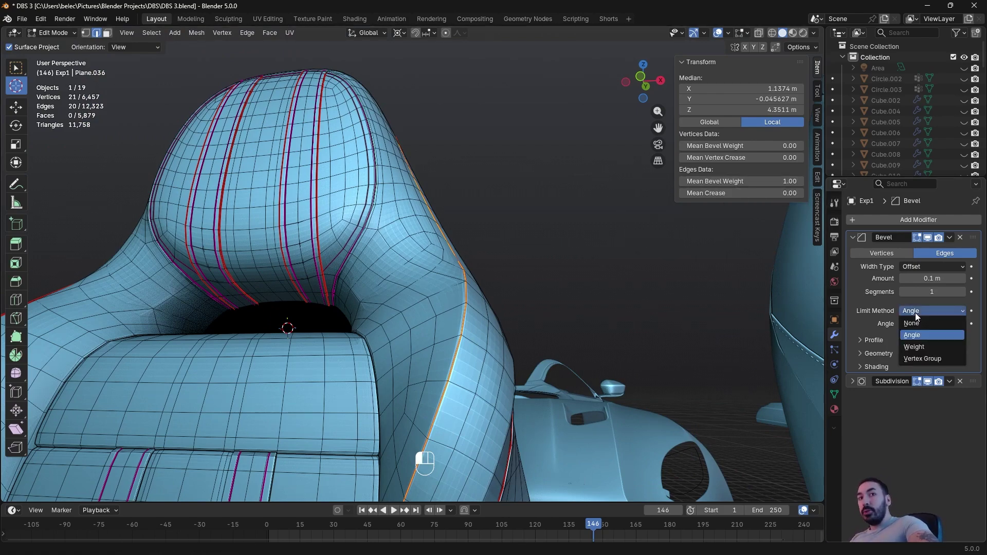
{"action": "left_click", "coordinate": [921, 348]}
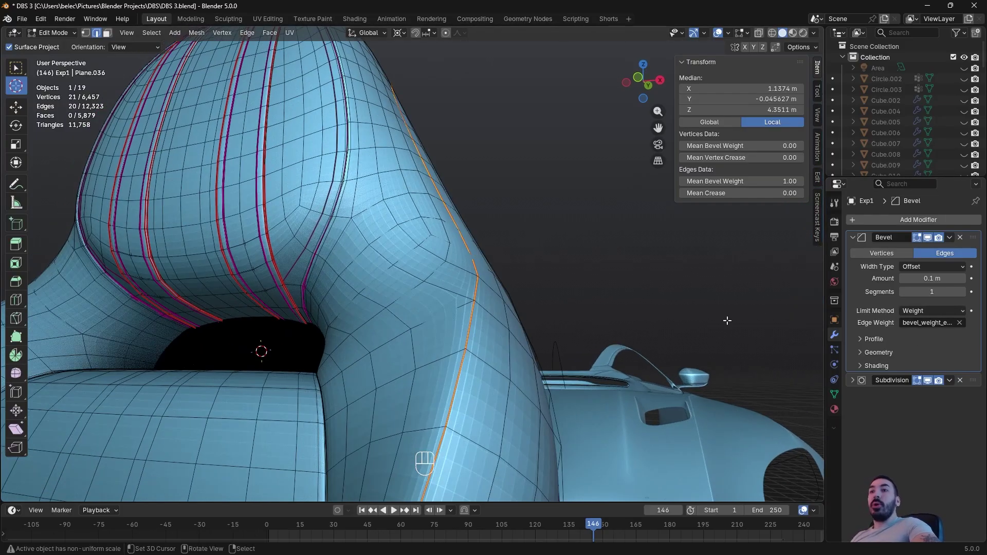
- Inspect the weight-limited bevel along the bolster ridge up close, switching between Edit Mode and Object Mode
{"action": "key", "text": "Tab"}
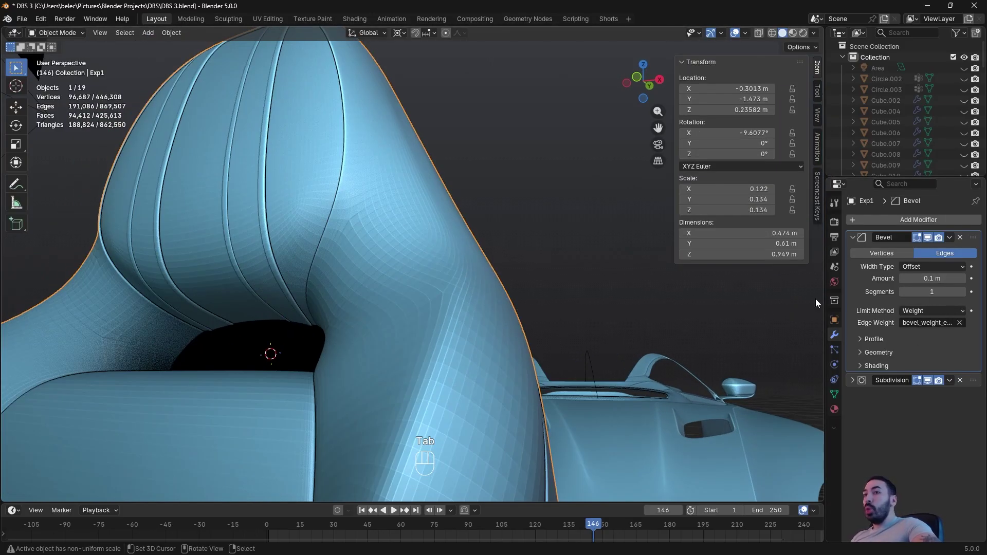
{"action": "key", "text": "Tab"}
{"action": "key", "text": "Tab"}
{"action": "key", "text": "Tab"}
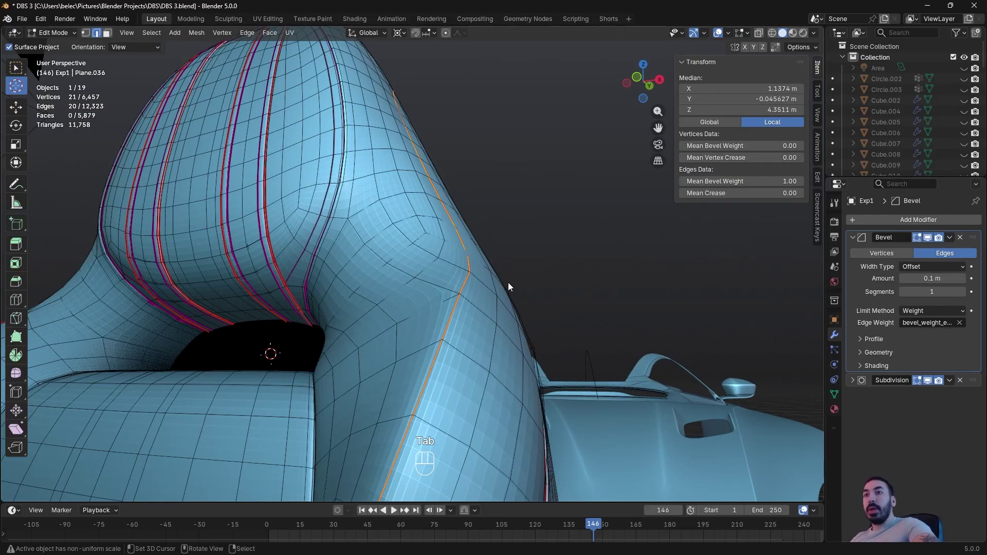
{"action": "key", "text": "z"}
{"action": "key", "text": "z"}
{"action": "middle_click_drag", "start_coordinate": [532, 282], "coordinate": [520, 267]}
{"action": "key", "text": "Tab"}
{"action": "key", "text": "z"}
{"action": "middle_click_drag", "start_coordinate": [684, 278], "coordinate": [664, 292]}
{"action": "key", "text": "z"}
- Set the Bevel modifier to 2 segments with a superellipse profile shape of 1.00
{"action": "left_click", "coordinate": [965, 292]}
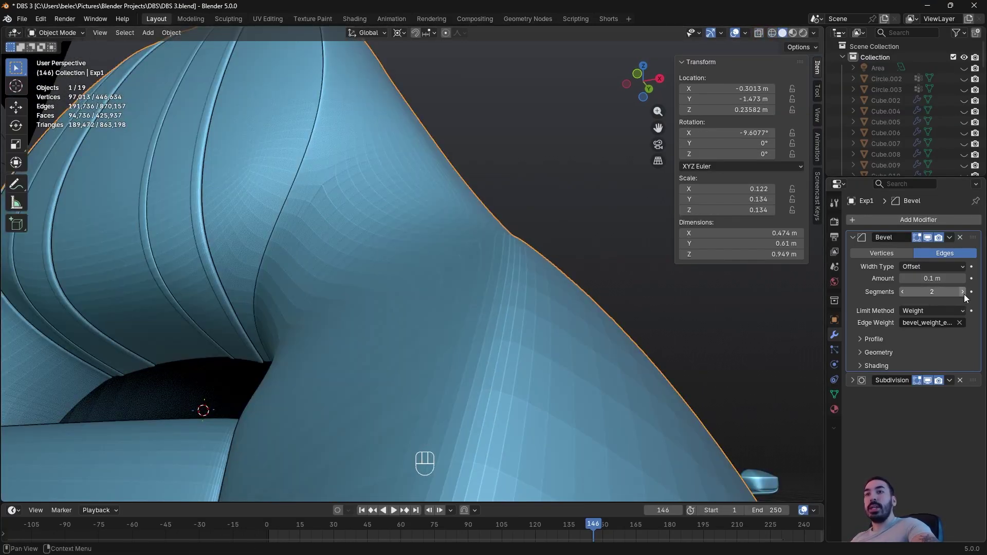
{"action": "left_click", "coordinate": [862, 339]}
{"action": "left_click_drag", "start_coordinate": [918, 369], "coordinate": [918, 369]}
- Reduce the Bevel modifier's amount to 0.009 m to tighten the bolster ridge
{"action": "scroll", "coordinate": [563, 279], "scroll_direction": "down", "scroll_amount": 4}
{"action": "scroll", "coordinate": [456, 301], "scroll_direction": "up", "scroll_amount": 3}
{"action": "middle_click_drag", "start_coordinate": [563, 278], "coordinate": [611, 267]}
{"action": "scroll", "coordinate": [615, 266], "scroll_direction": "up", "scroll_amount": 2}
{"action": "key", "text": "z"}
{"action": "key", "text": "z"}
{"action": "left_click_drag", "start_coordinate": [906, 282], "coordinate": [886, 282], "text": "shift"}
- Check the tightened ridge bevel from several angles, alternating between the mesh wireframe and the smooth result
{"action": "middle_click_drag", "start_coordinate": [566, 307], "coordinate": [530, 242]}
{"action": "key", "text": "Tab"}
{"action": "key", "text": "Tab"}
{"action": "key", "text": "Tab"}
{"action": "key", "text": "Tab"}
{"action": "key", "text": "Tab"}
{"action": "key", "text": "Tab"}
{"action": "key", "text": "Tab"}
{"action": "key", "text": "a"}
{"action": "key", "text": "Tab"}
{"action": "middle_click_drag", "start_coordinate": [516, 194], "coordinate": [455, 273]}
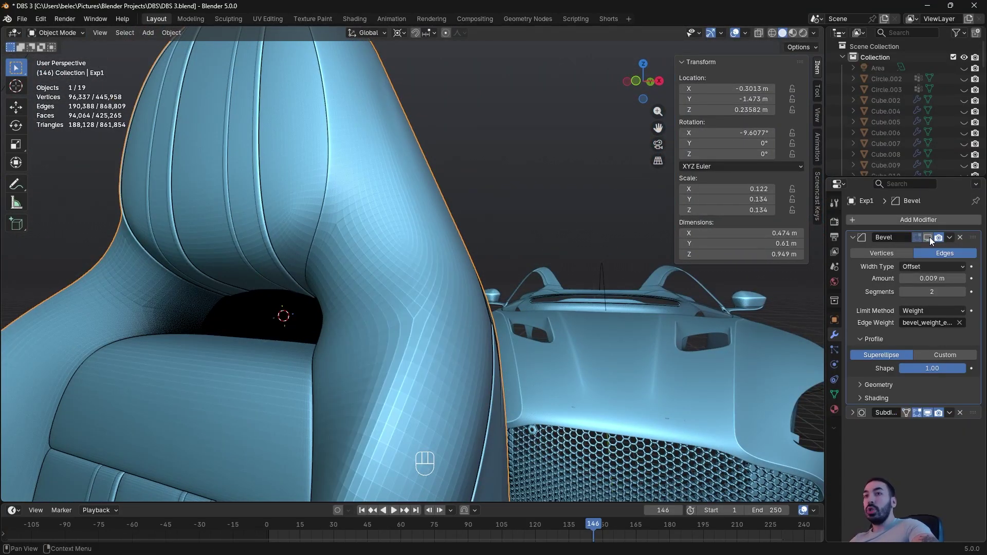
- Remove the Bevel modifier to compare the ridge without it, and undo the removal
{"action": "left_click", "coordinate": [961, 237]}
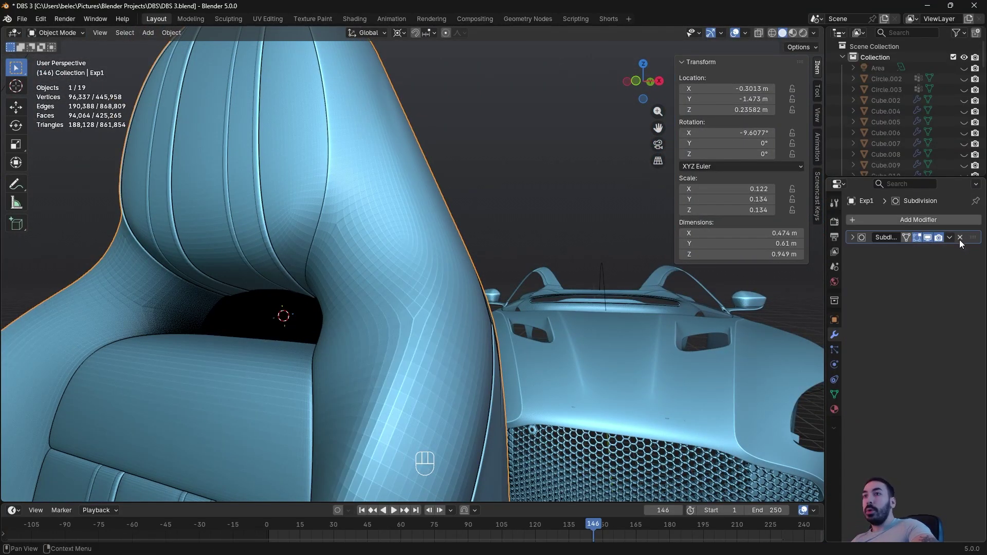
{"action": "key", "text": "ctrl+z"}
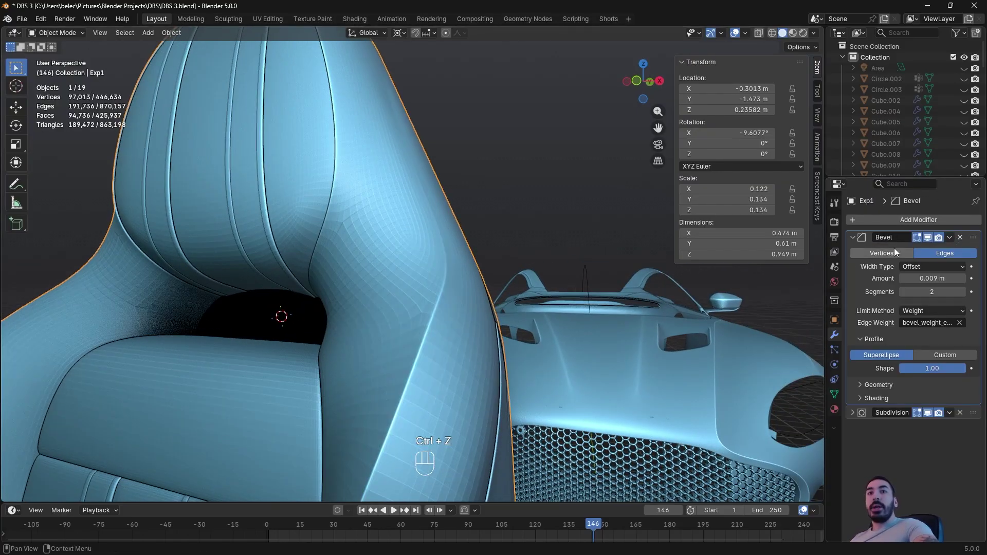
{"action": "middle_click_drag", "start_coordinate": [566, 289], "coordinate": [600, 295]}
- Show the seat in Edit Mode with nothing selected and compare it with the finished seat beside it
{"action": "key", "text": "a"}
{"action": "key", "text": "a"}
{"action": "scroll", "coordinate": [544, 290], "scroll_direction": "down", "scroll_amount": 2}
{"action": "middle_click_drag", "start_coordinate": [734, 300], "coordinate": [597, 333]}
{"action": "key", "text": "Tab"}
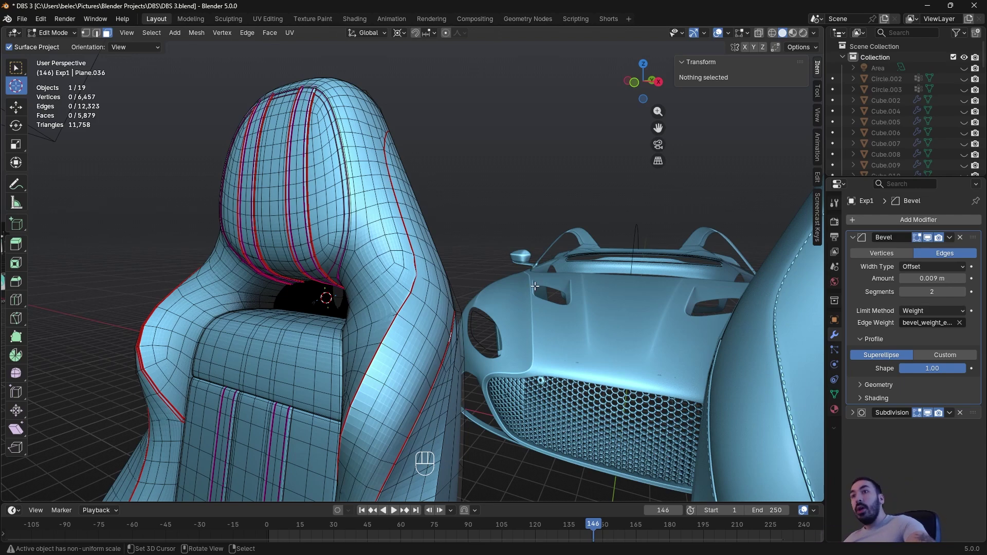
{"action": "scroll", "coordinate": [535, 287], "scroll_direction": "down", "scroll_amount": 5}
{"action": "middle_click_drag", "start_coordinate": [536, 287], "coordinate": [597, 297]}
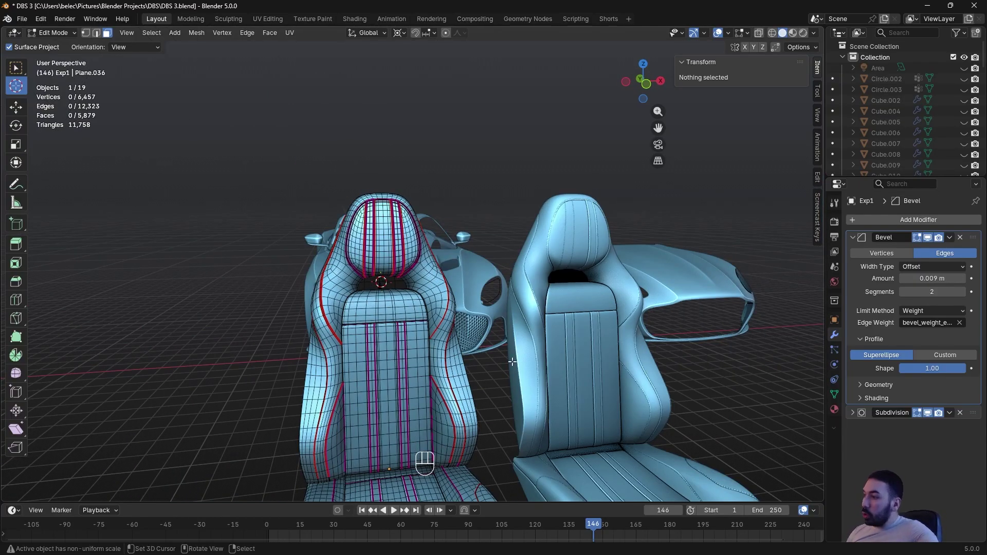
{"action": "middle_click_drag", "start_coordinate": [466, 351], "coordinate": [433, 325]}
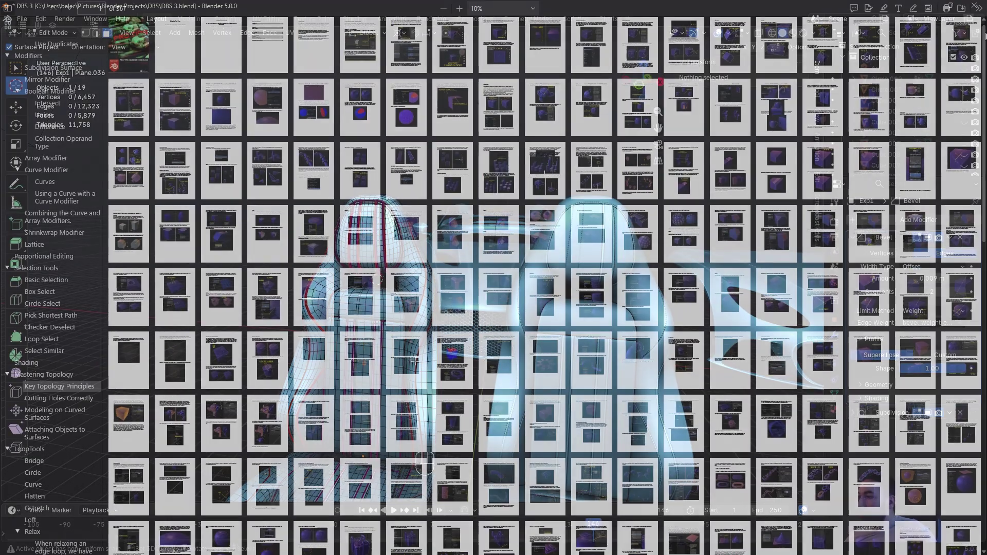
- Browse the page overview of the PDF modelling guide in the document viewer
{"action": "scroll", "coordinate": [985, 74], "scroll_direction": "down", "scroll_amount": 5}
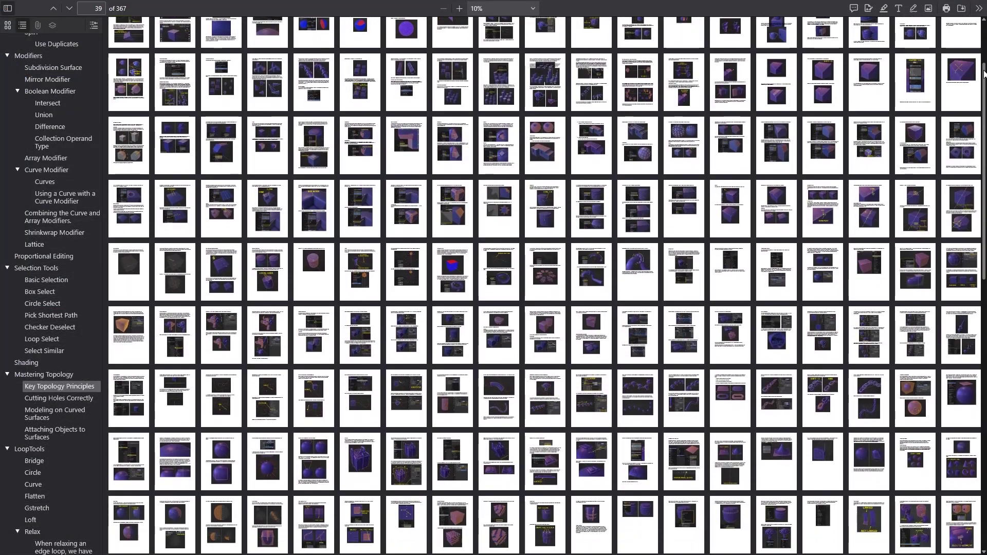
{"action": "left_click_drag", "start_coordinate": [984, 74], "coordinate": [975, 319]}
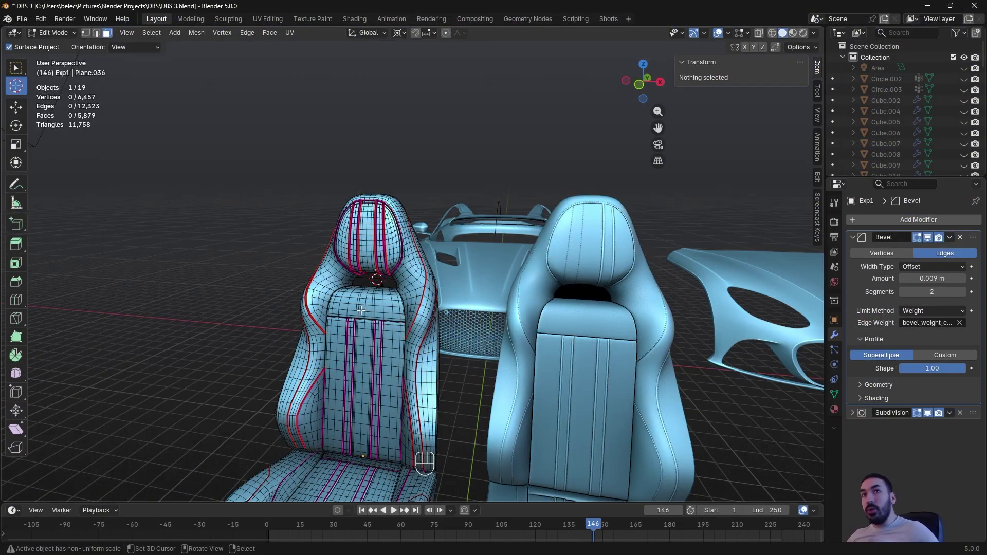
{"action": "scroll", "coordinate": [312, 273], "scroll_direction": "down", "scroll_amount": 2}
{"action": "middle_click_drag", "start_coordinate": [312, 272], "coordinate": [350, 267]}
{"action": "scroll", "coordinate": [350, 267], "scroll_direction": "up", "scroll_amount": 2}
{"action": "right_click", "coordinate": [231, 255]}
{"action": "scroll", "coordinate": [232, 256], "scroll_direction": "up", "scroll_amount": 1}
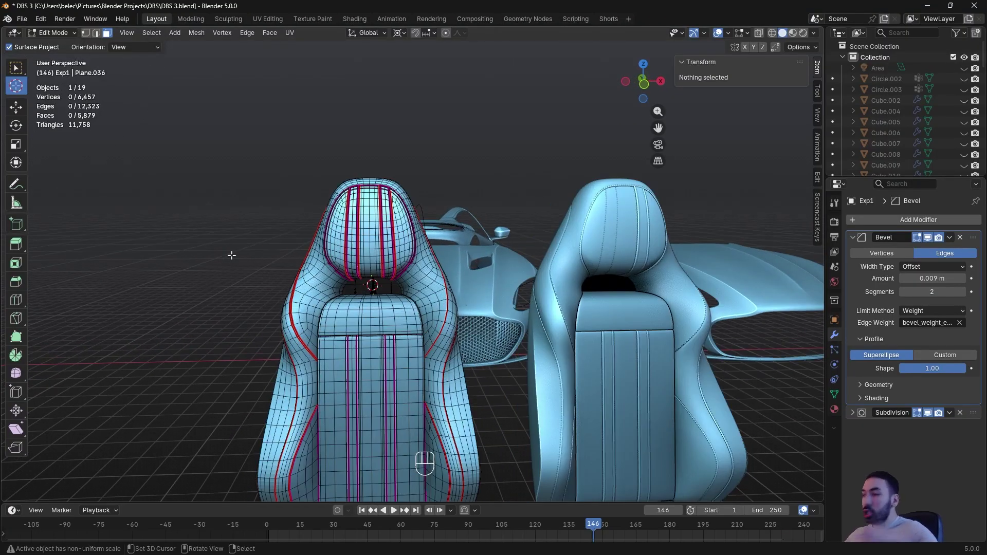